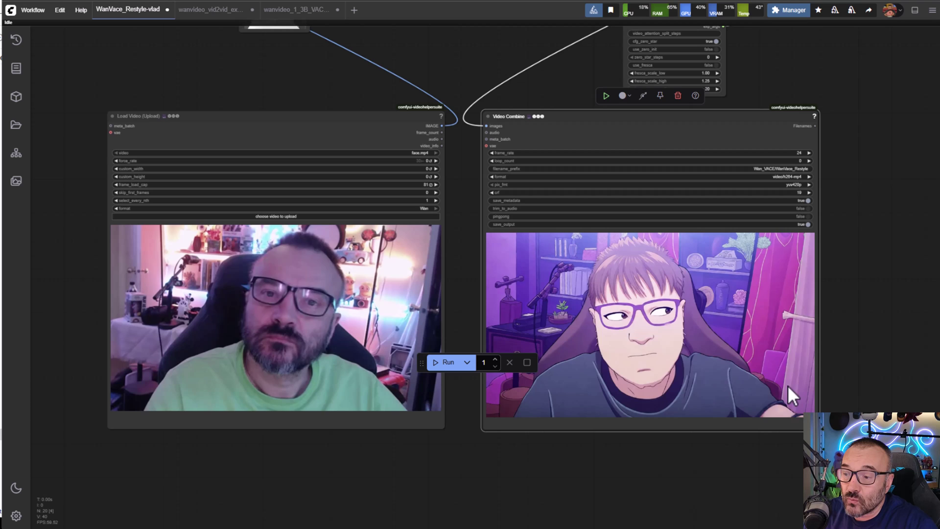
Step: Return to the top of the ComfyUI-WanVideoWrapper GitHub page, showing its folder list
{"action": "scroll", "coordinate": [844, 245], "scroll_direction": "down", "scroll_amount": 5}
{"action": "left_click_drag", "start_coordinate": [844, 256], "coordinate": [668, 380]}
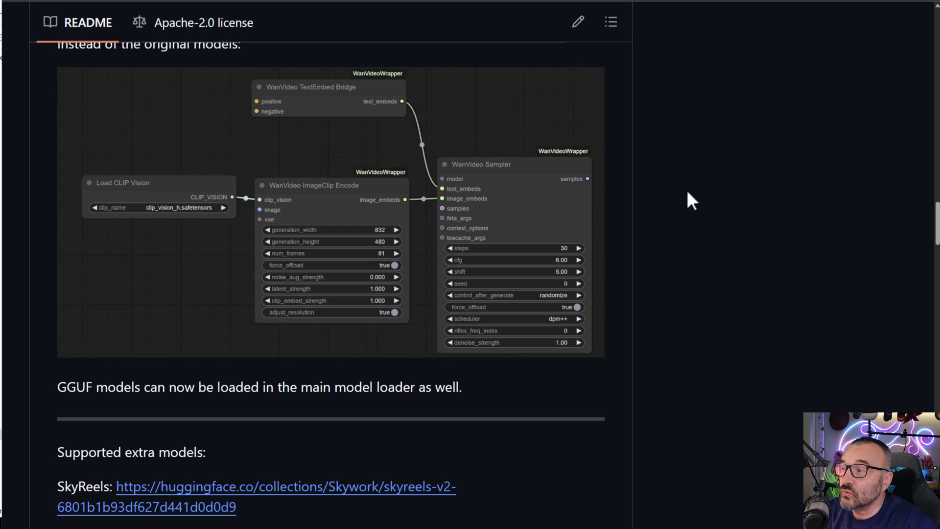
{"action": "scroll", "coordinate": [903, 252], "scroll_direction": "up", "scroll_amount": 20}
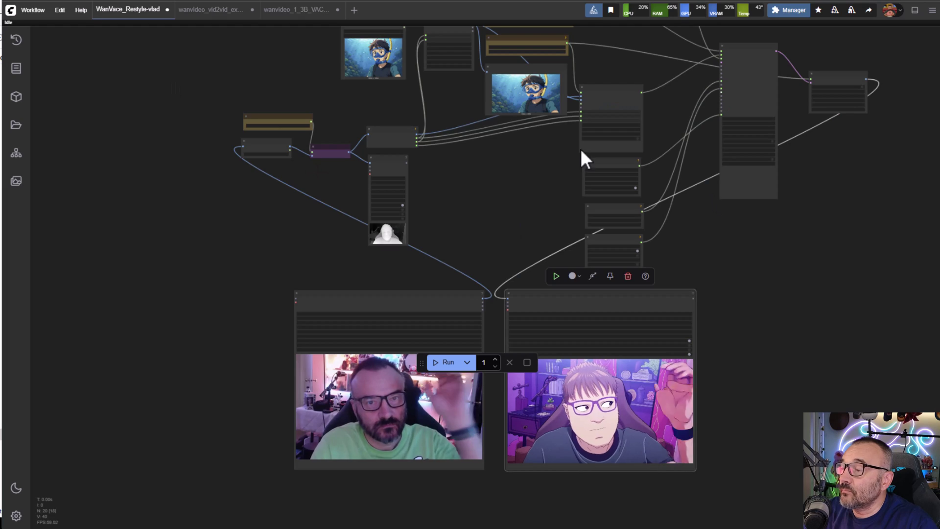
Step: Move the webcam Load Video node to the left and the Video Combine output to the upper right
{"action": "left_click_drag", "start_coordinate": [582, 158], "coordinate": [463, 392]}
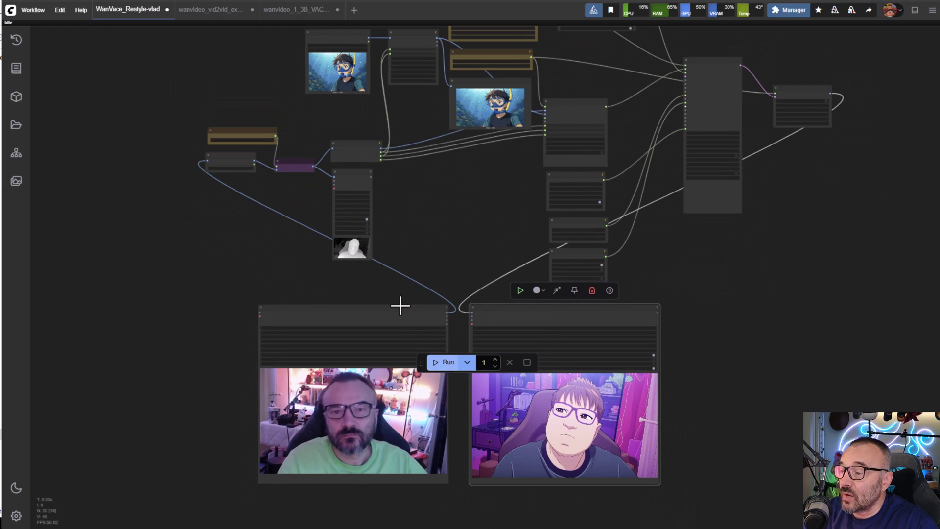
{"action": "left_click_drag", "start_coordinate": [399, 306], "coordinate": [194, 210]}
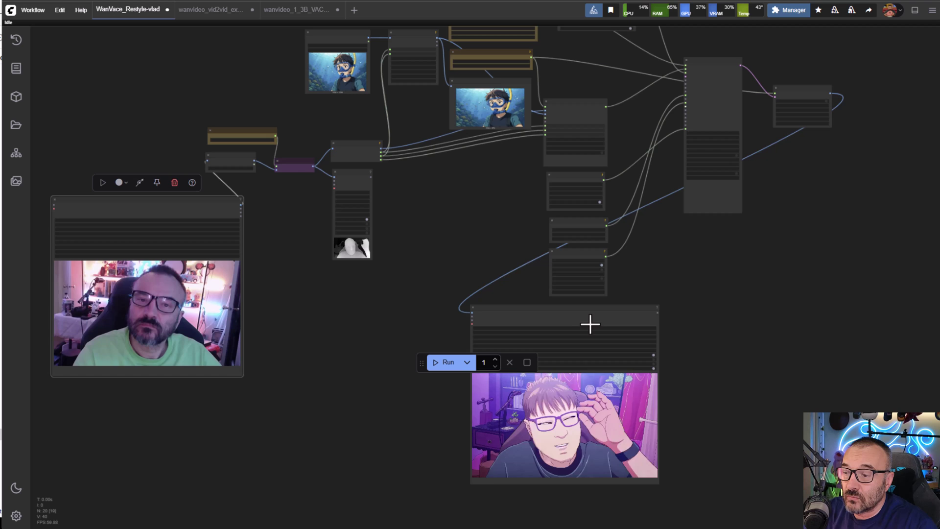
{"action": "left_click_drag", "start_coordinate": [590, 318], "coordinate": [915, 154]}
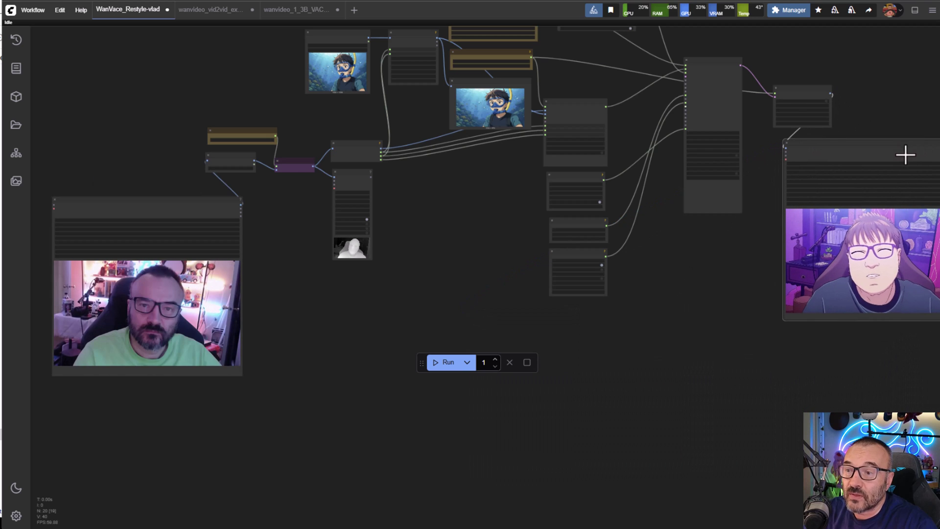
{"action": "left_click_drag", "start_coordinate": [374, 225], "coordinate": [422, 323]}
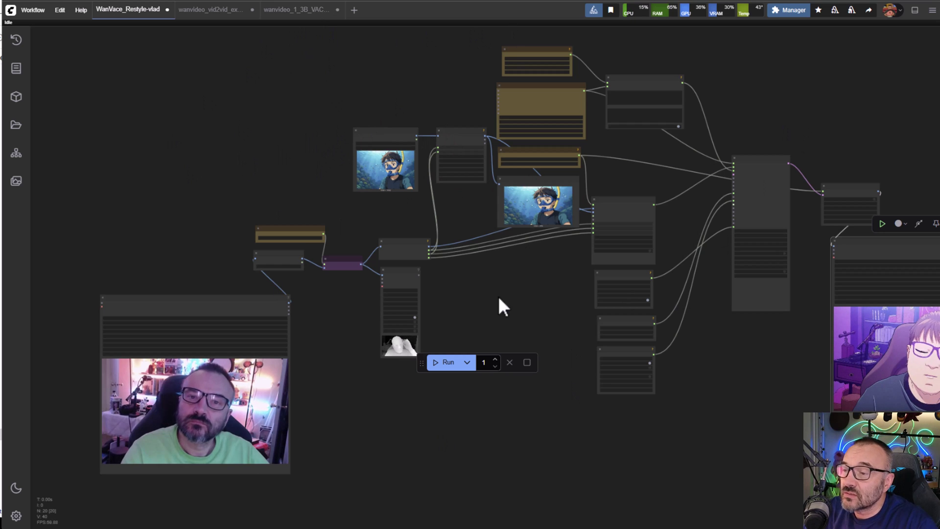
Step: Open the wanvideo_1_3B_VACE example workflow and zoom out to survey its whole graph
{"action": "left_click", "coordinate": [267, 11]}
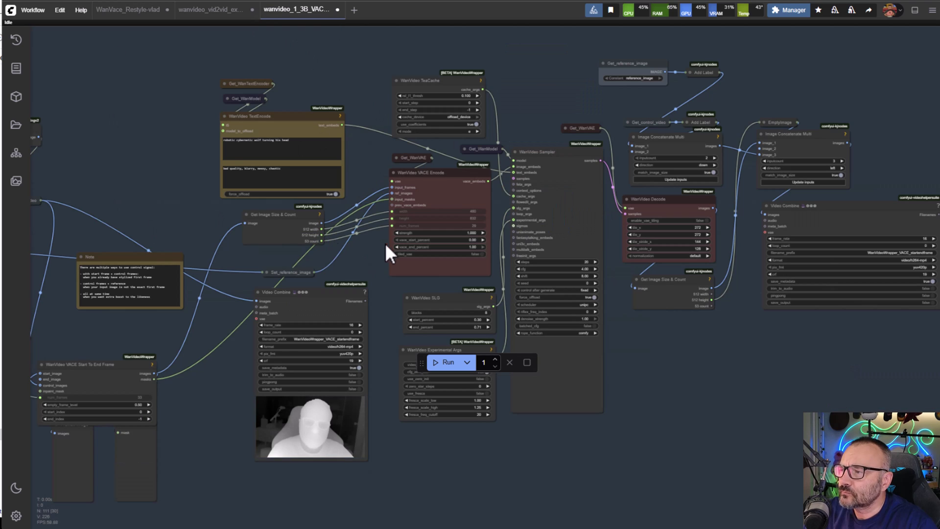
{"action": "scroll", "coordinate": [385, 243], "scroll_direction": "down", "scroll_amount": 5}
{"action": "left_click_drag", "start_coordinate": [430, 295], "coordinate": [537, 294]}
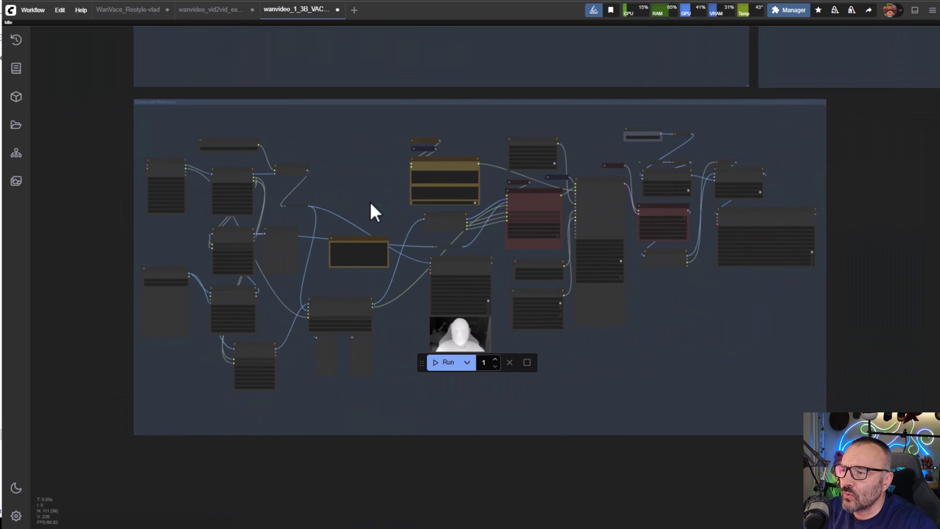
{"action": "scroll", "coordinate": [370, 202], "scroll_direction": "up", "scroll_amount": 5}
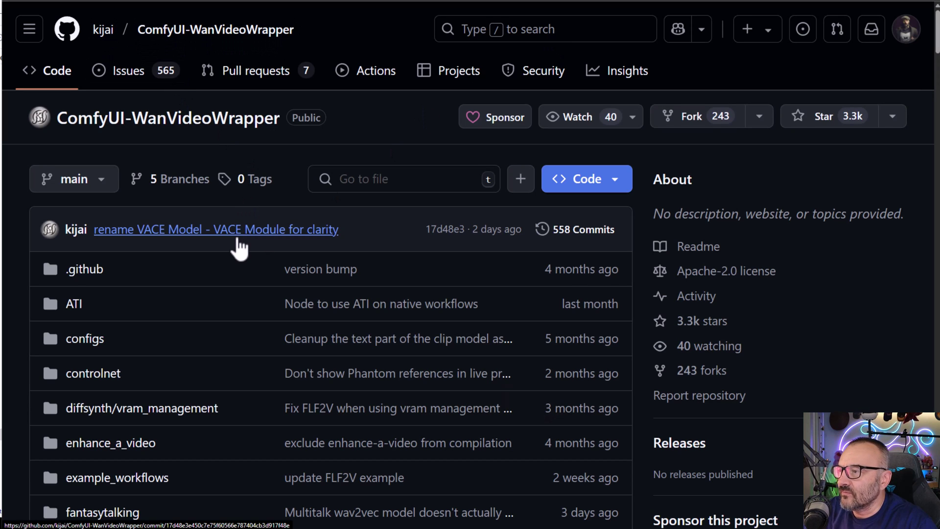
Step: Browse the example_workflows folder's file list, then return to the repository root
{"action": "scroll", "coordinate": [237, 245], "scroll_direction": "down", "scroll_amount": 3}
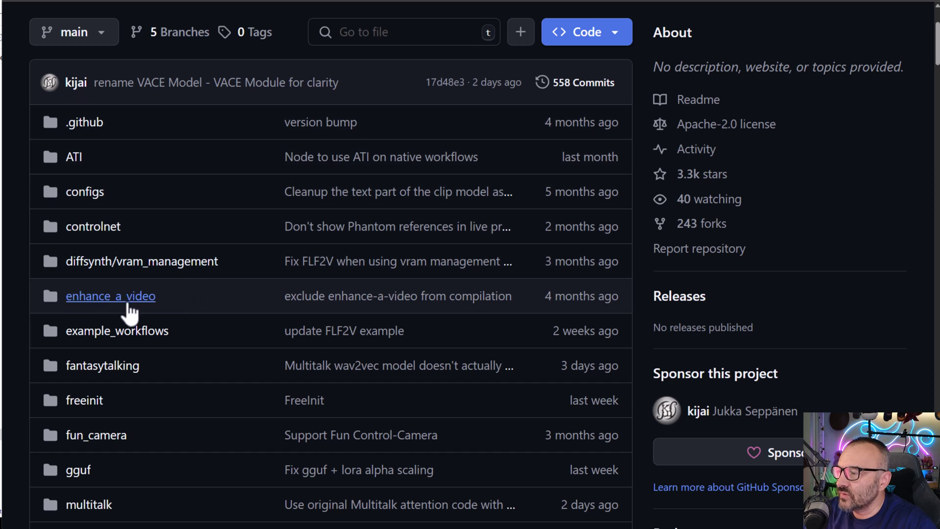
{"action": "left_click", "coordinate": [124, 333]}
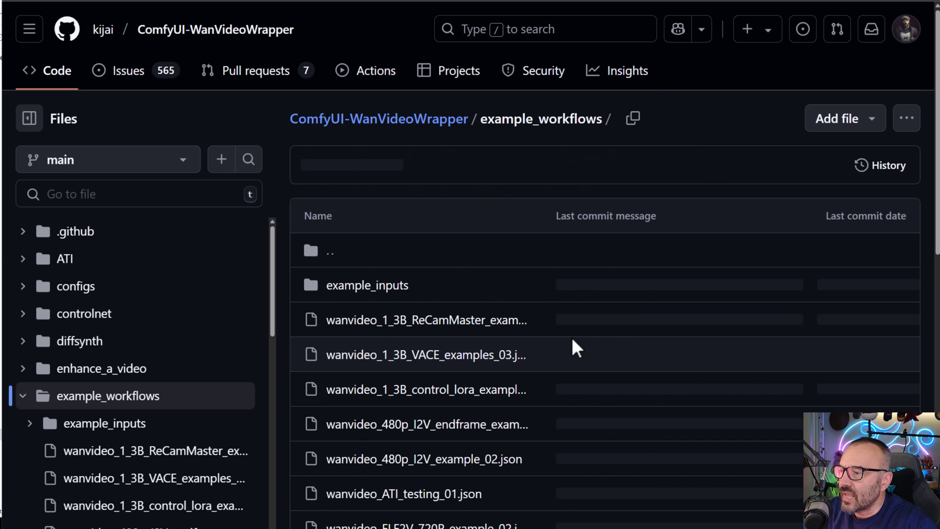
{"action": "scroll", "coordinate": [570, 280], "scroll_direction": "down", "scroll_amount": 4}
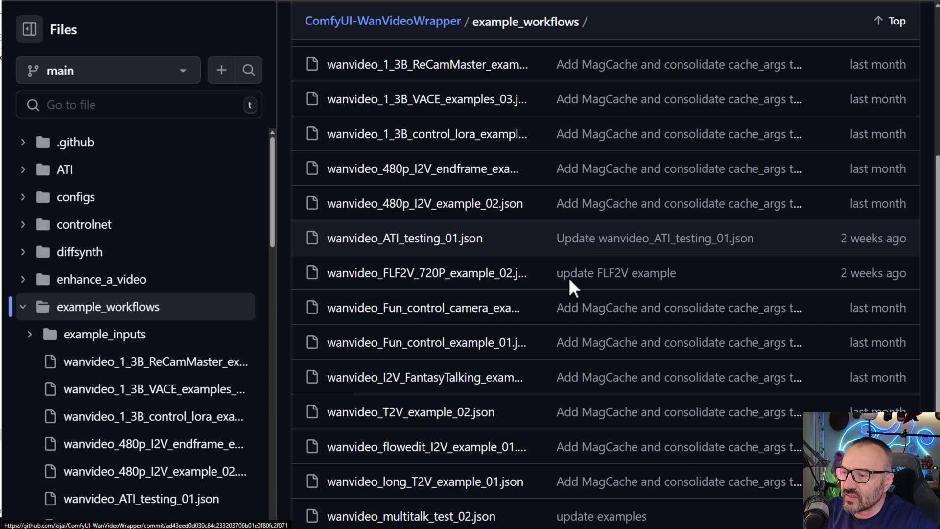
{"action": "scroll", "coordinate": [570, 287], "scroll_direction": "up", "scroll_amount": 1}
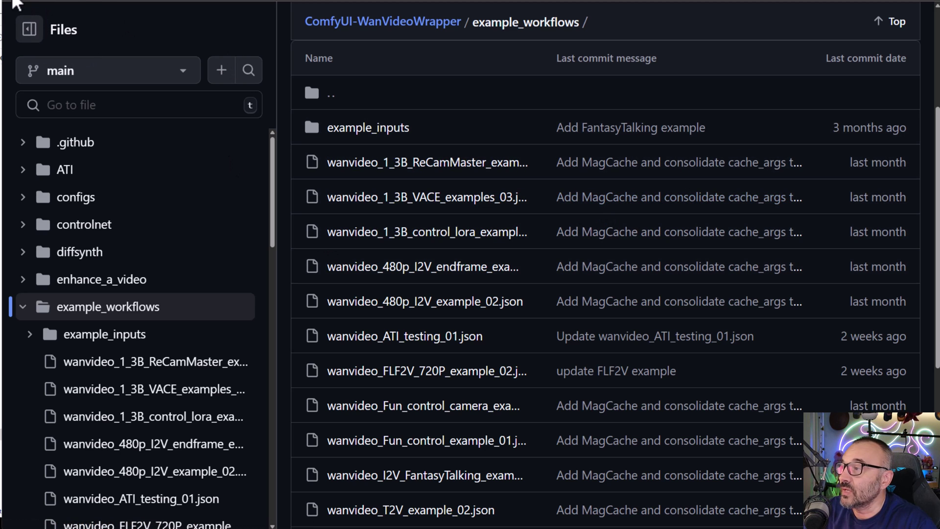
{"action": "left_click", "coordinate": [22, 4]}
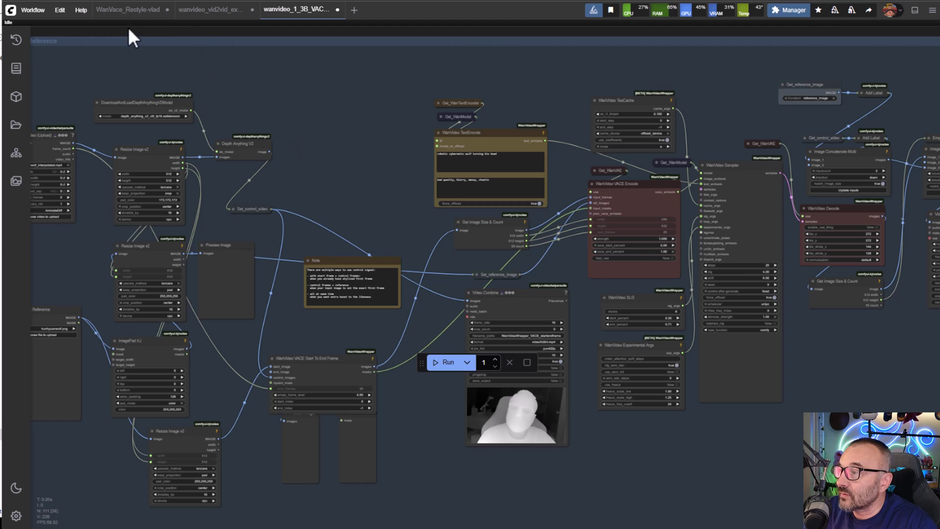
{"action": "left_click", "coordinate": [128, 9]}
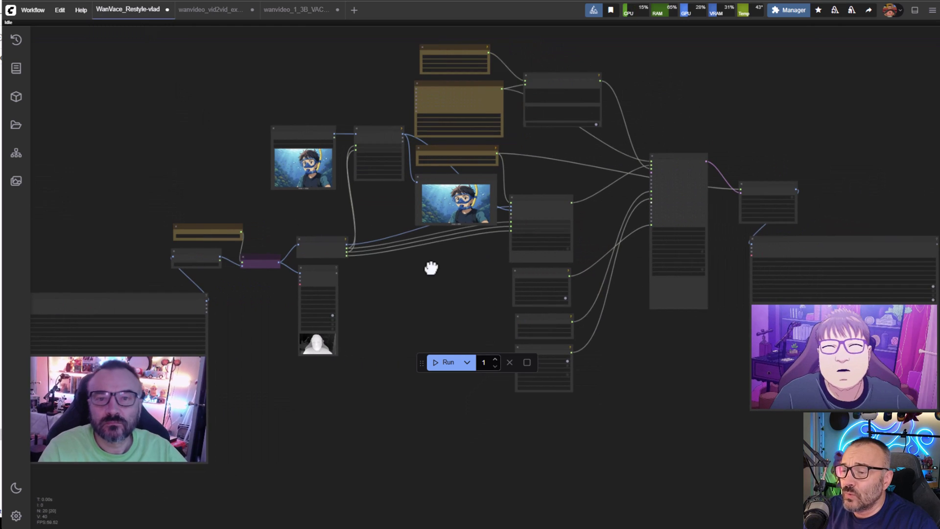
{"action": "left_click", "coordinate": [289, 11]}
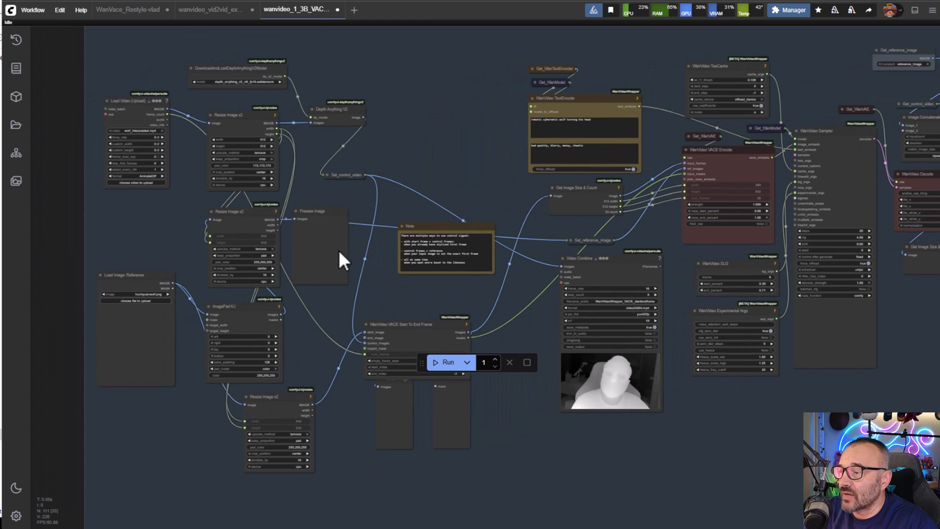
{"action": "left_click_drag", "start_coordinate": [657, 296], "coordinate": [774, 314]}
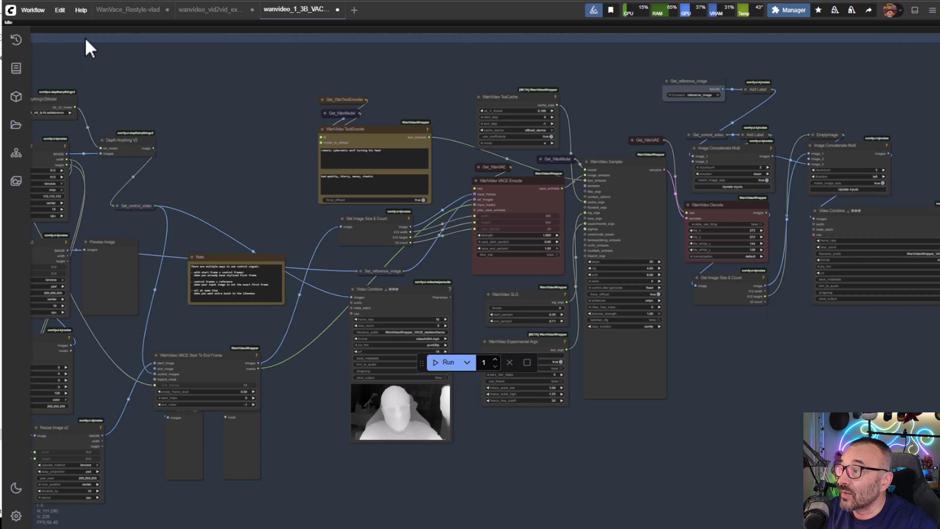
Step: Place the face.mp4 Load Video node beside Resize Image Proportional and Depth Anything V2
{"action": "left_click", "coordinate": [133, 14]}
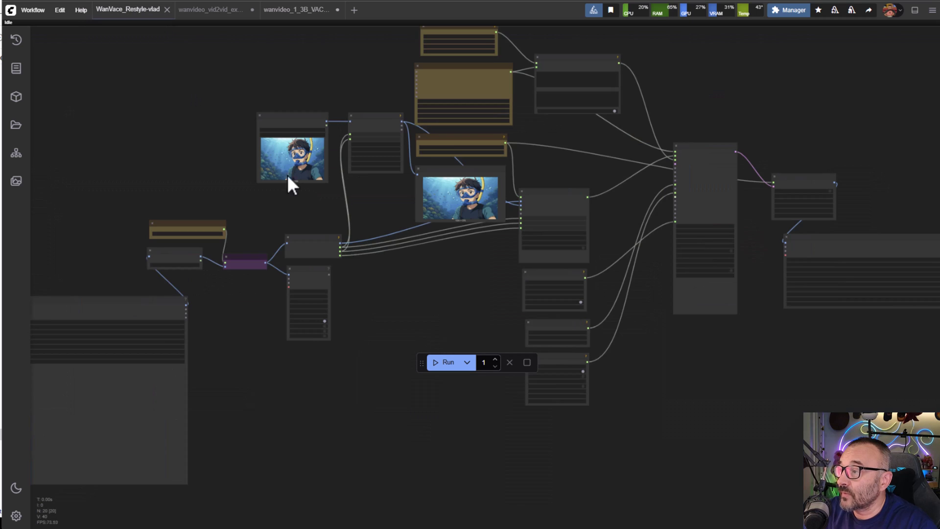
{"action": "left_click_drag", "start_coordinate": [347, 308], "coordinate": [581, 284]}
{"action": "scroll", "coordinate": [462, 252], "scroll_direction": "up", "scroll_amount": 3}
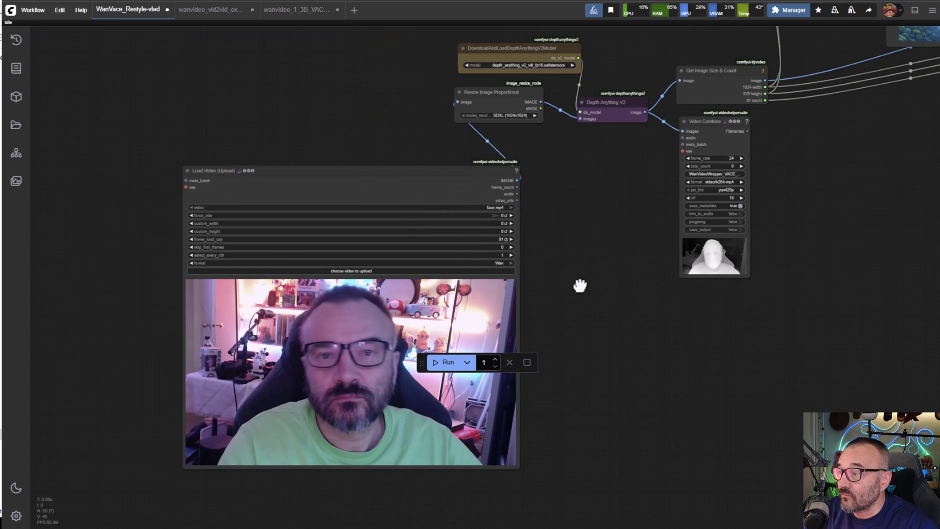
{"action": "left_click_drag", "start_coordinate": [431, 164], "coordinate": [319, 74]}
{"action": "scroll", "coordinate": [189, 93], "scroll_direction": "up", "scroll_amount": 4}
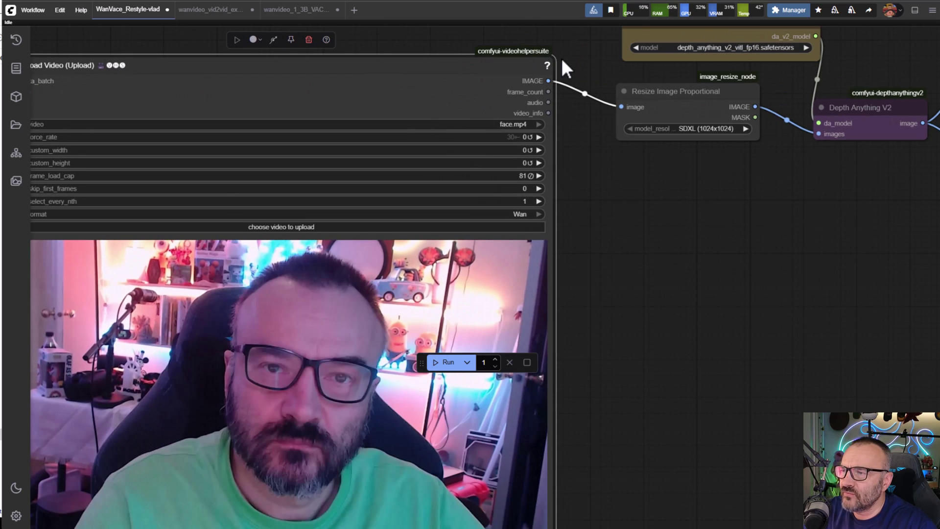
{"action": "scroll", "coordinate": [684, 101], "scroll_direction": "down", "scroll_amount": 4}
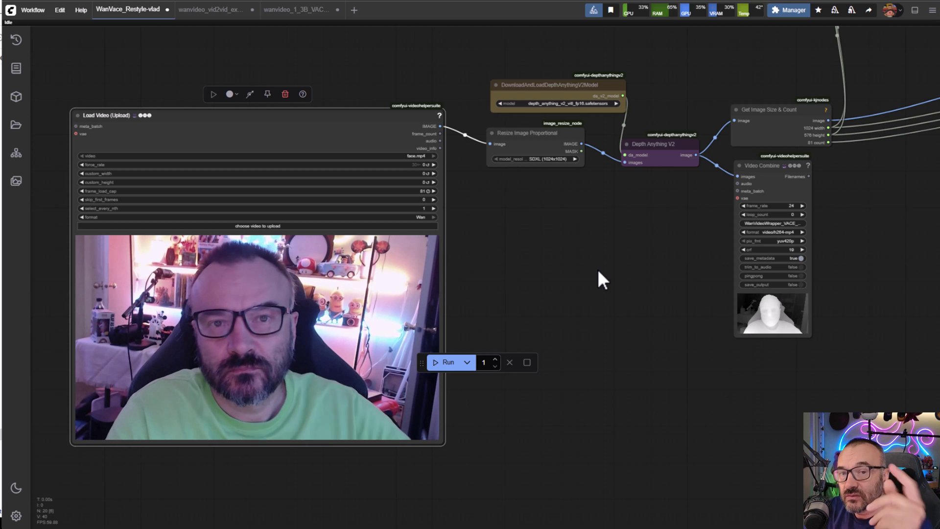
{"action": "left_click", "coordinate": [803, 11]}
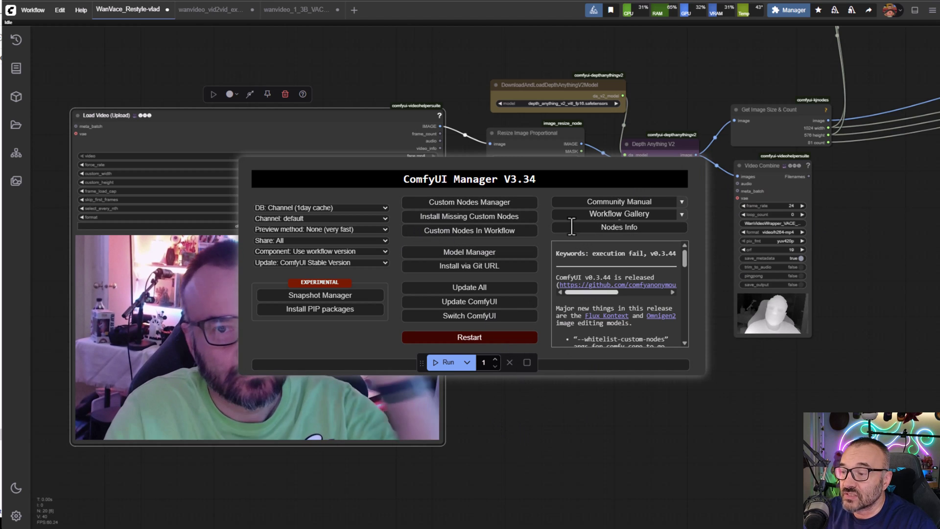
{"action": "triple_click", "coordinate": [568, 172]}
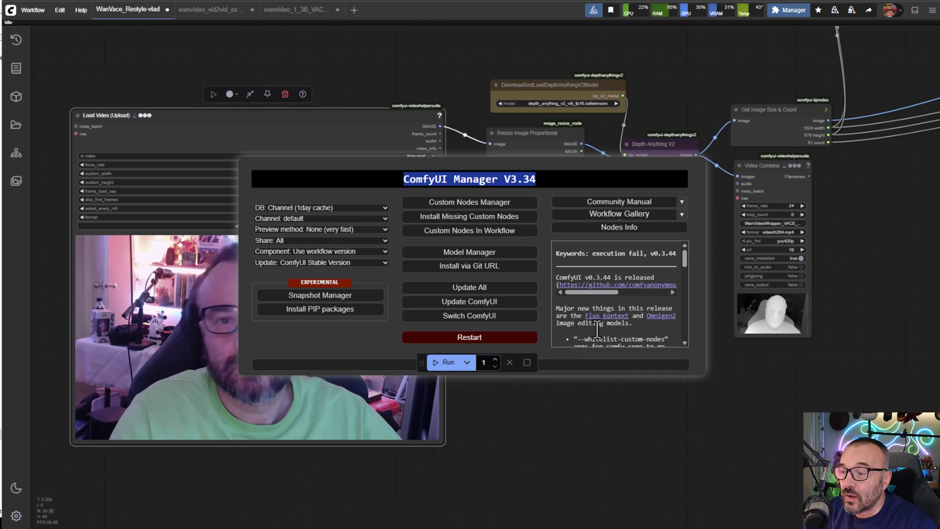
{"action": "left_click_drag", "start_coordinate": [421, 362], "coordinate": [479, 459]}
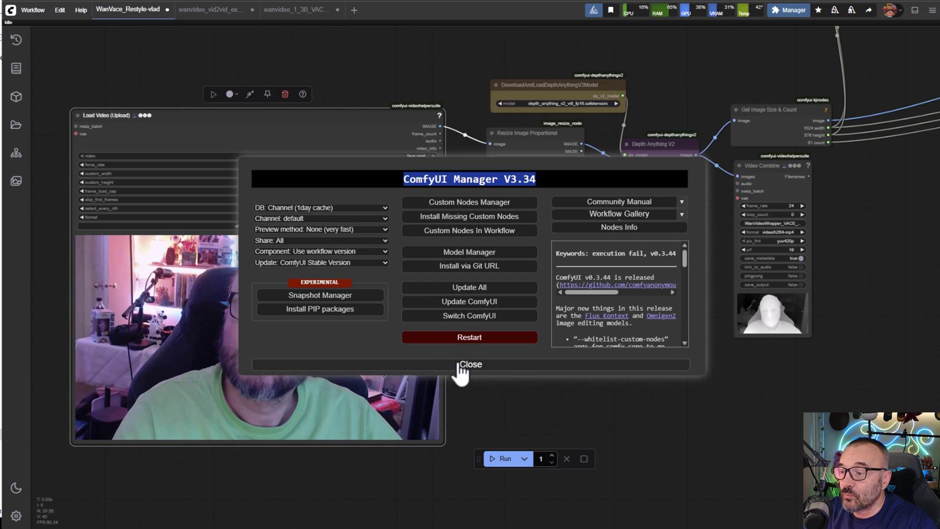
{"action": "left_click", "coordinate": [462, 366]}
{"action": "scroll", "coordinate": [512, 146], "scroll_direction": "up", "scroll_amount": 10}
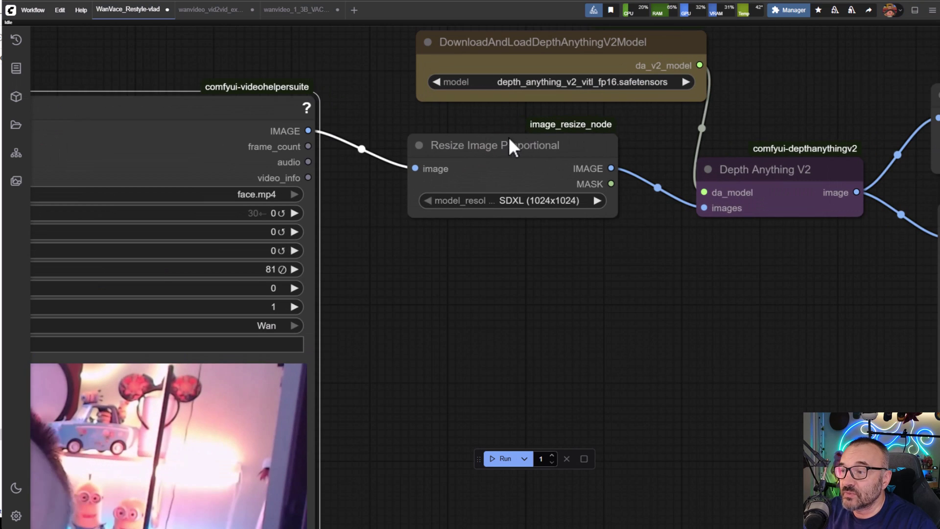
{"action": "left_click_drag", "start_coordinate": [522, 147], "coordinate": [519, 151]}
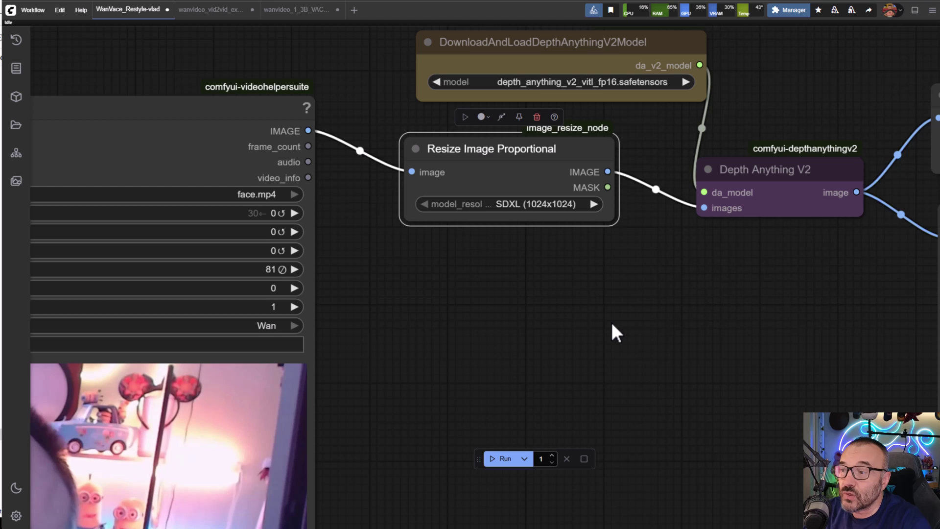
{"action": "scroll", "coordinate": [612, 322], "scroll_direction": "down", "scroll_amount": 4}
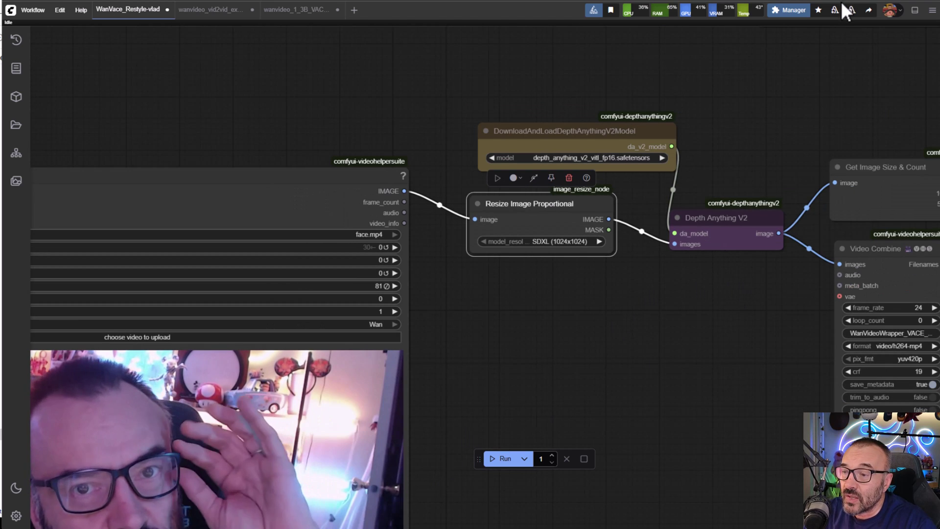
{"action": "left_click_drag", "start_coordinate": [881, 30], "coordinate": [426, 194]}
{"action": "left_click_drag", "start_coordinate": [602, 185], "coordinate": [607, 251]}
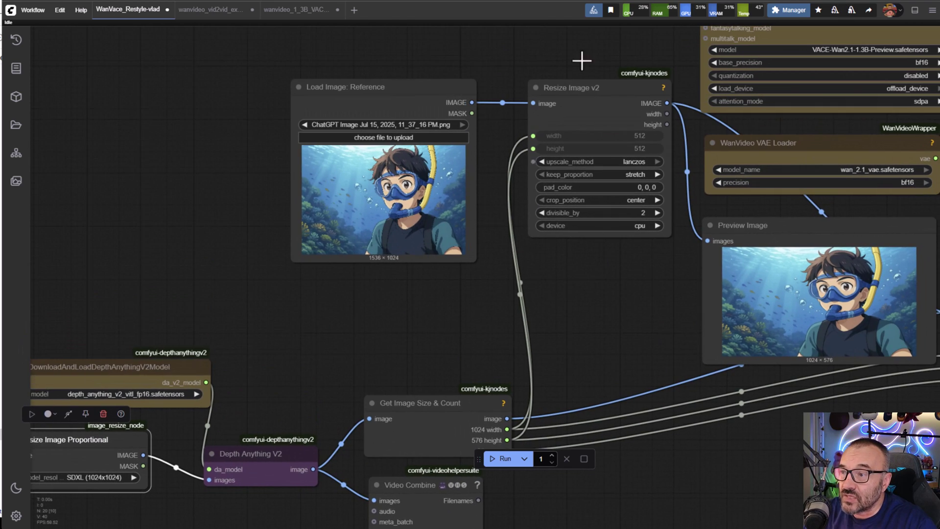
{"action": "left_click_drag", "start_coordinate": [306, 334], "coordinate": [484, 134]}
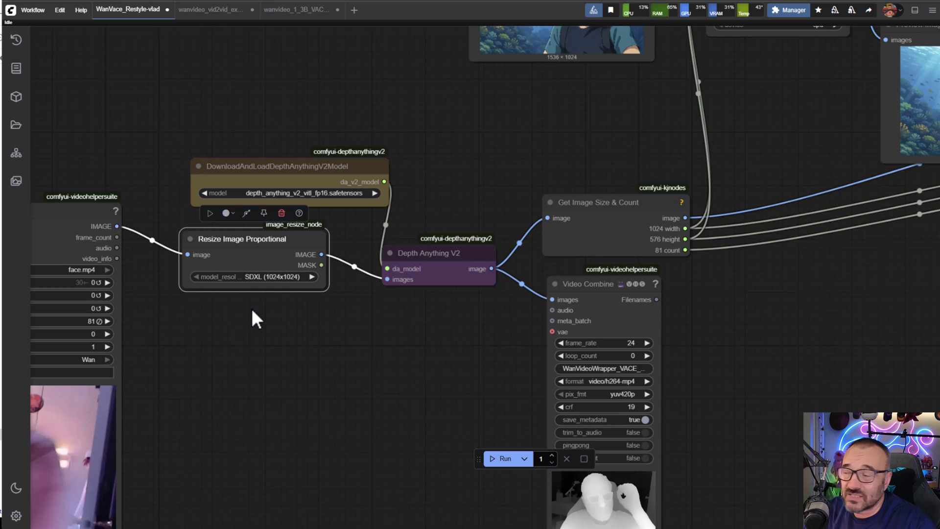
{"action": "scroll", "coordinate": [254, 313], "scroll_direction": "up", "scroll_amount": 4}
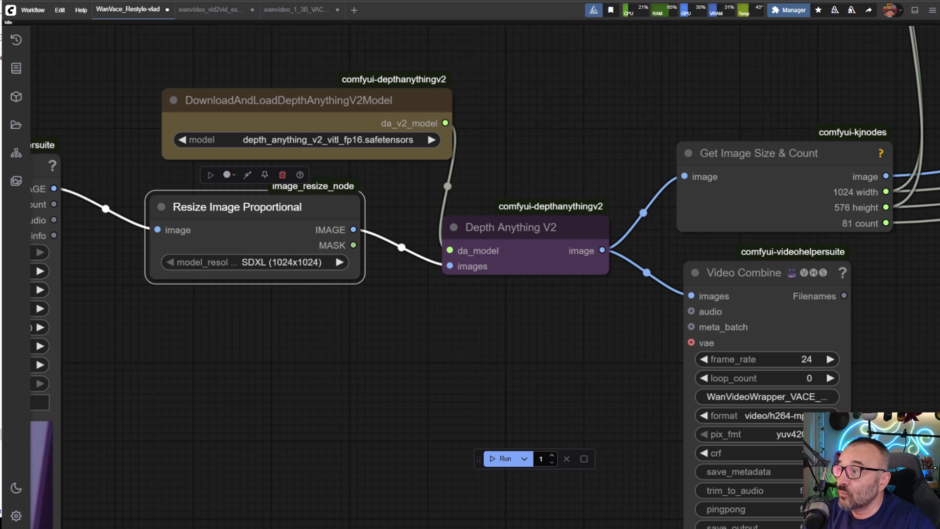
{"action": "key", "text": "alt+Tab"}
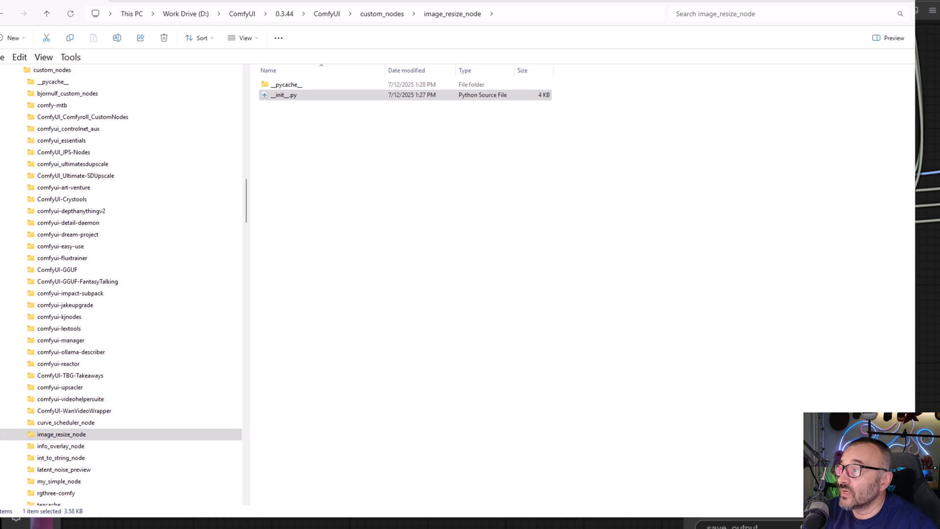
{"action": "key", "text": "alt+Tab"}
{"action": "left_click_drag", "start_coordinate": [203, 296], "coordinate": [327, 268]}
{"action": "mouse_move", "coordinate": [403, 172]}
{"action": "left_mouse_down"}
{"action": "mouse_move", "coordinate": [392, 165]}
{"action": "mouse_move", "coordinate": [398, 162]}
{"action": "left_mouse_up"}
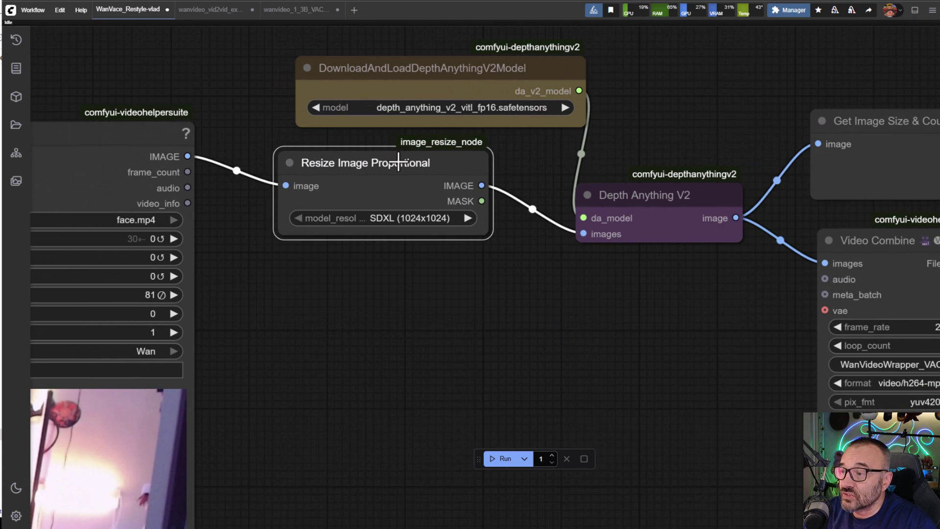
{"action": "left_click", "coordinate": [434, 223]}
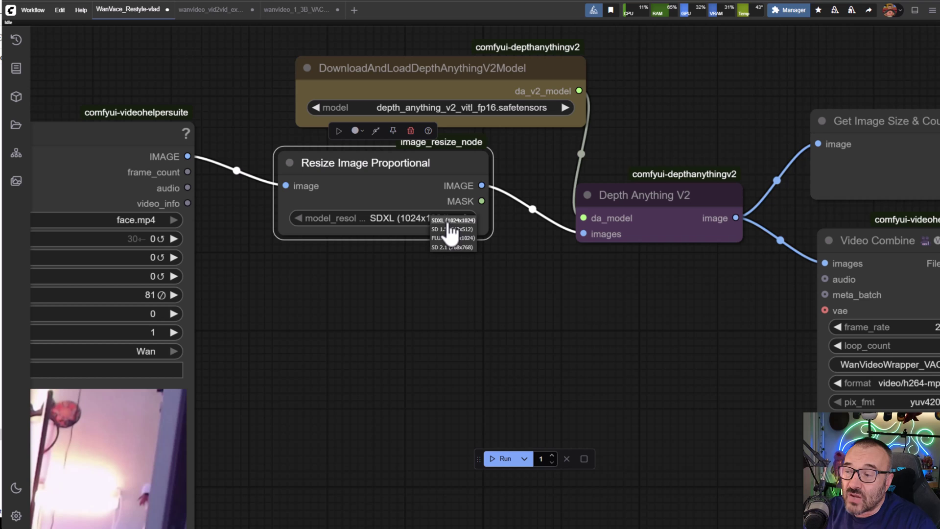
{"action": "left_click", "coordinate": [410, 317]}
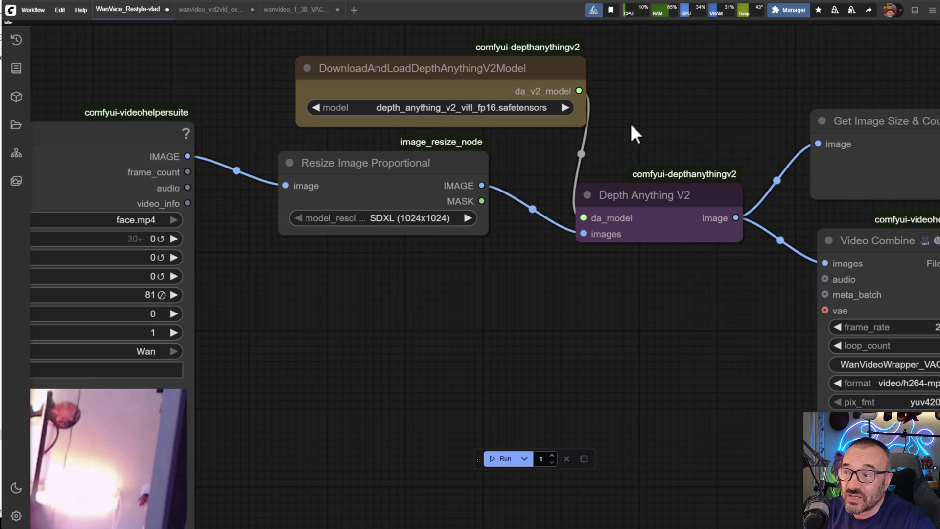
{"action": "scroll", "coordinate": [489, 291], "scroll_direction": "down", "scroll_amount": 4}
{"action": "left_click_drag", "start_coordinate": [549, 302], "coordinate": [414, 343]}
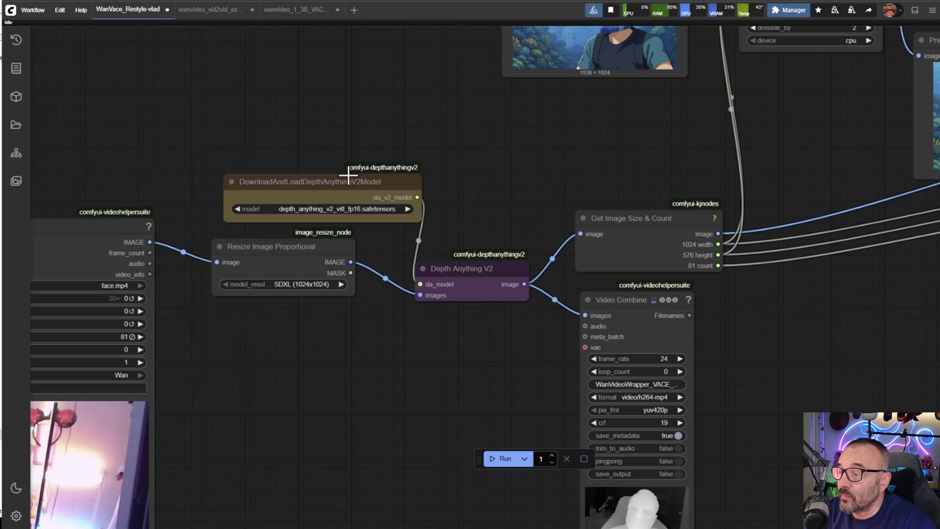
{"action": "left_click_drag", "start_coordinate": [353, 180], "coordinate": [345, 178]}
{"action": "scroll", "coordinate": [323, 397], "scroll_direction": "down", "scroll_amount": 3}
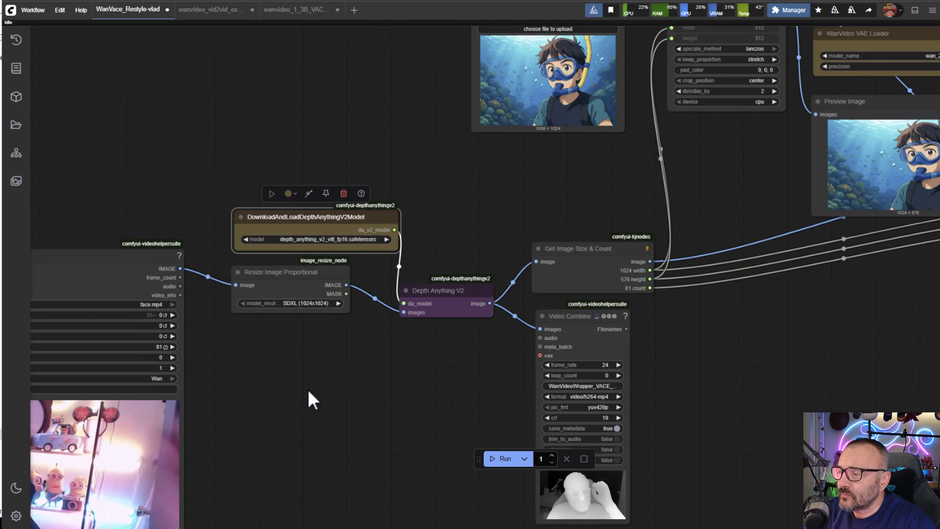
{"action": "scroll", "coordinate": [209, 325], "scroll_direction": "up", "scroll_amount": 4}
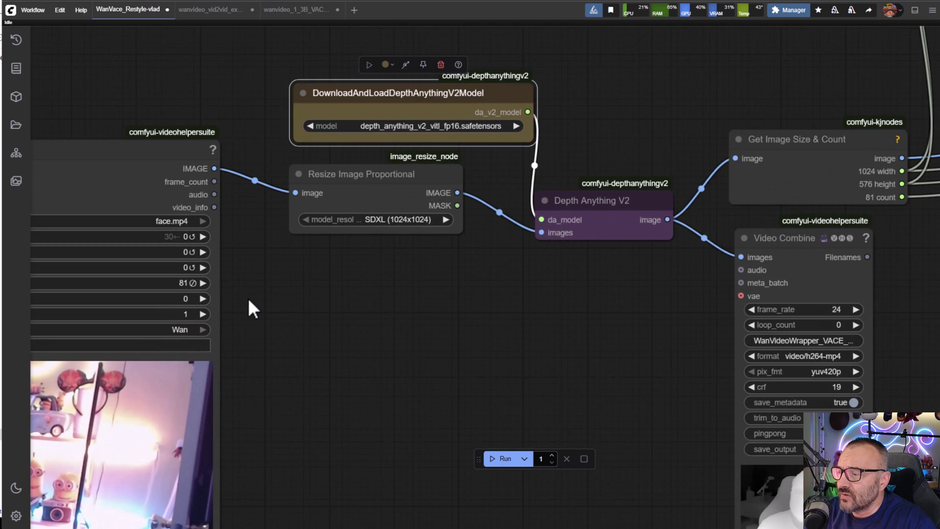
{"action": "left_click_drag", "start_coordinate": [251, 309], "coordinate": [722, 186]}
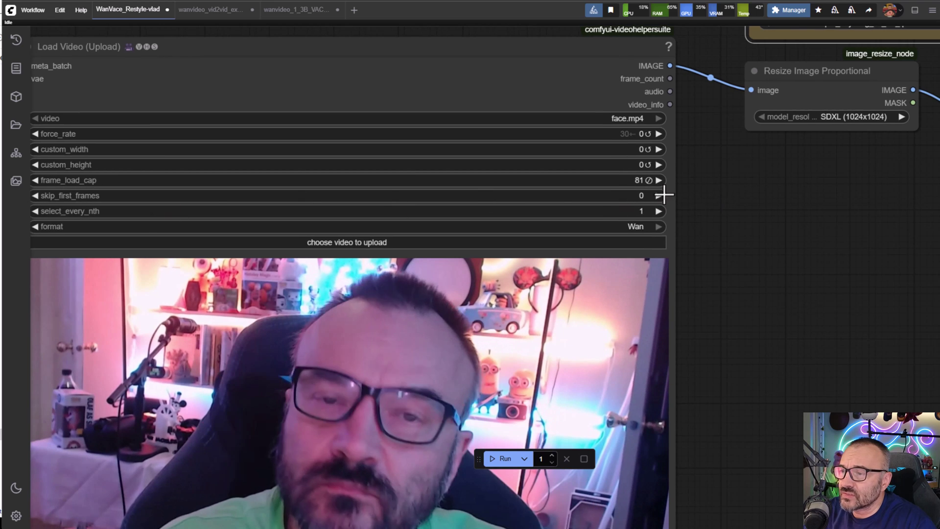
{"action": "left_click", "coordinate": [618, 180]}
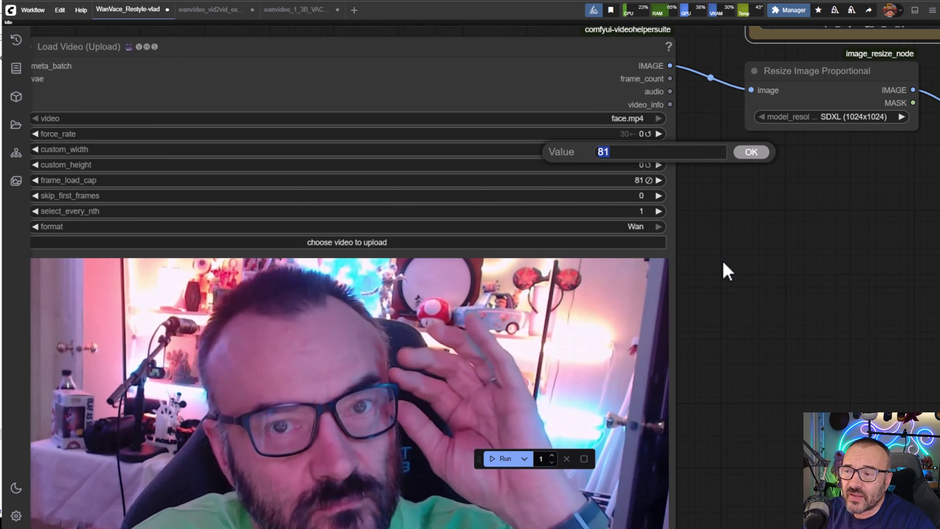
{"action": "left_click_drag", "start_coordinate": [721, 260], "coordinate": [722, 258]}
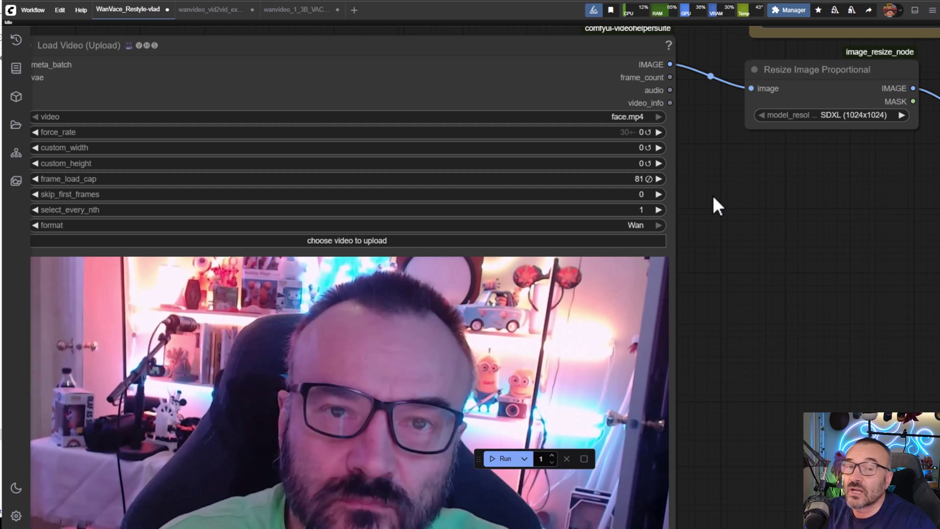
{"action": "scroll", "coordinate": [713, 195], "scroll_direction": "down", "scroll_amount": 3}
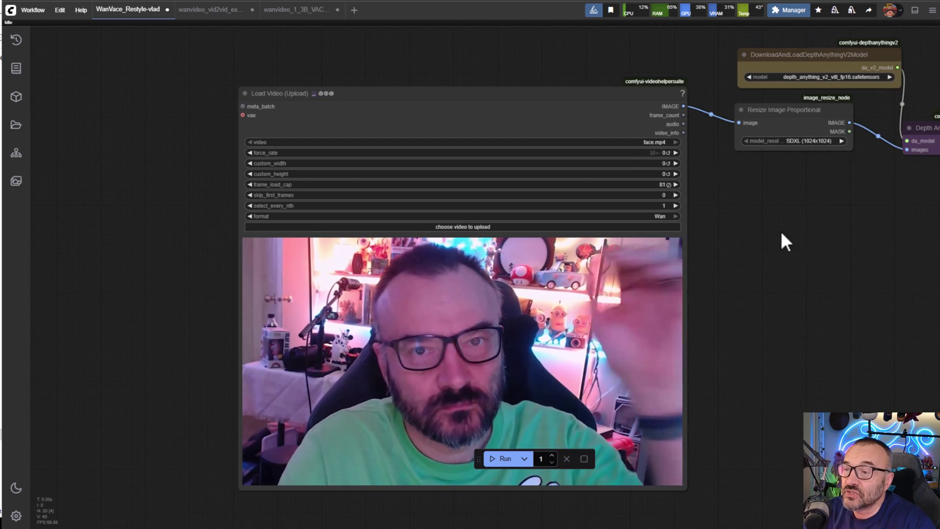
{"action": "left_click_drag", "start_coordinate": [781, 231], "coordinate": [567, 304]}
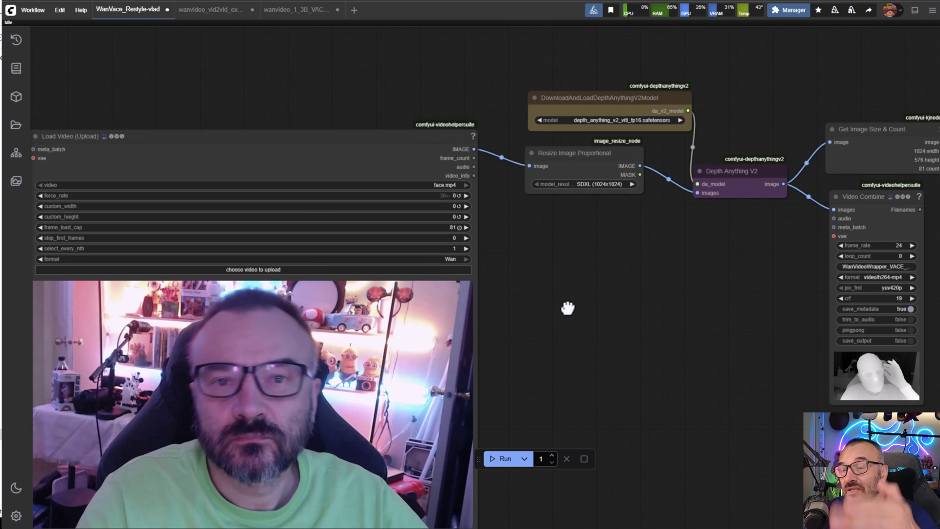
{"action": "left_click_drag", "start_coordinate": [703, 276], "coordinate": [294, 269]}
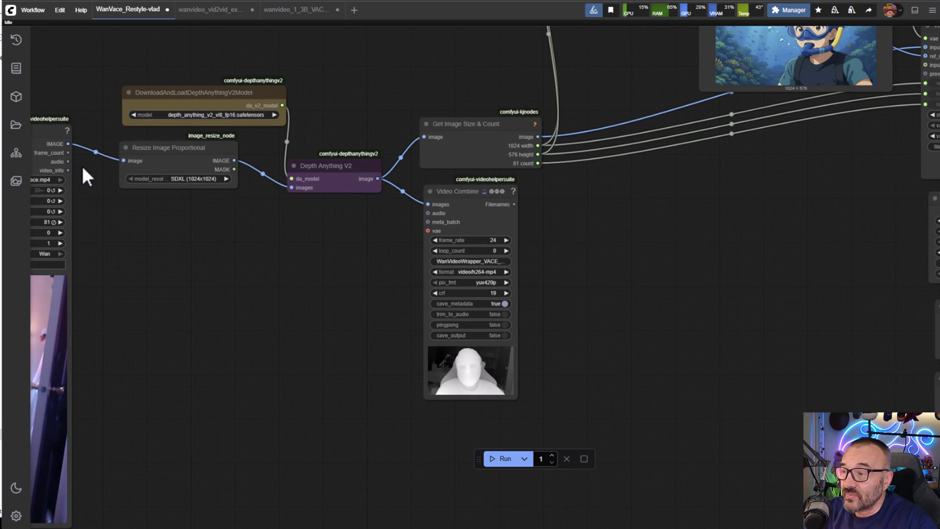
{"action": "scroll", "coordinate": [343, 195], "scroll_direction": "up", "scroll_amount": 3}
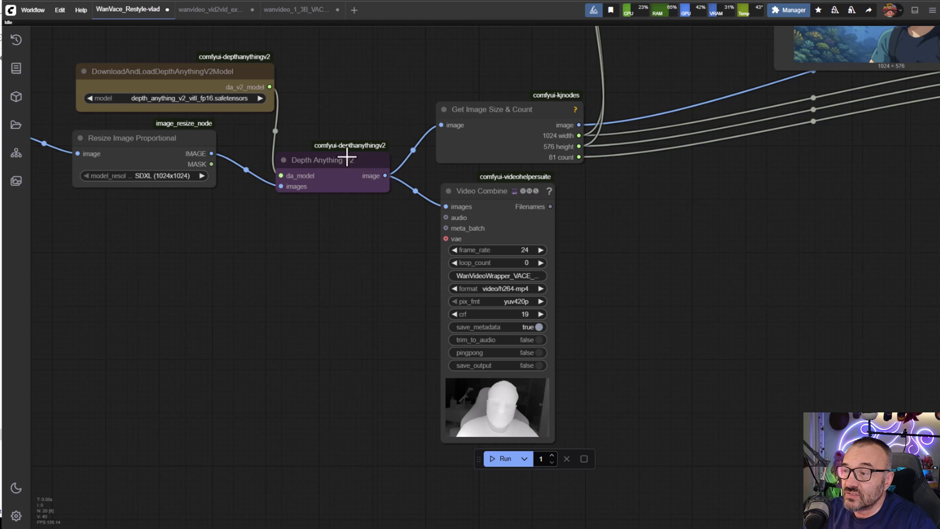
{"action": "left_click_drag", "start_coordinate": [338, 253], "coordinate": [447, 240]}
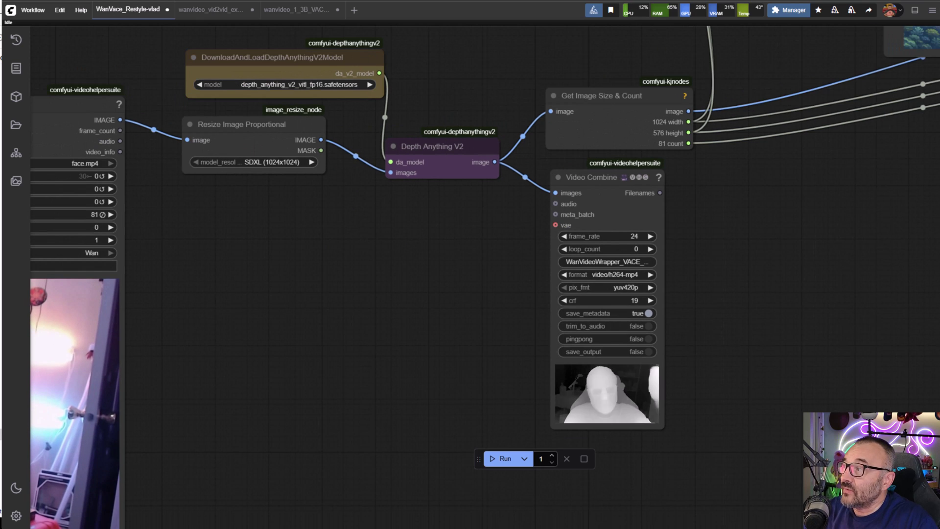
{"action": "scroll", "coordinate": [578, 347], "scroll_direction": "down", "scroll_amount": 3}
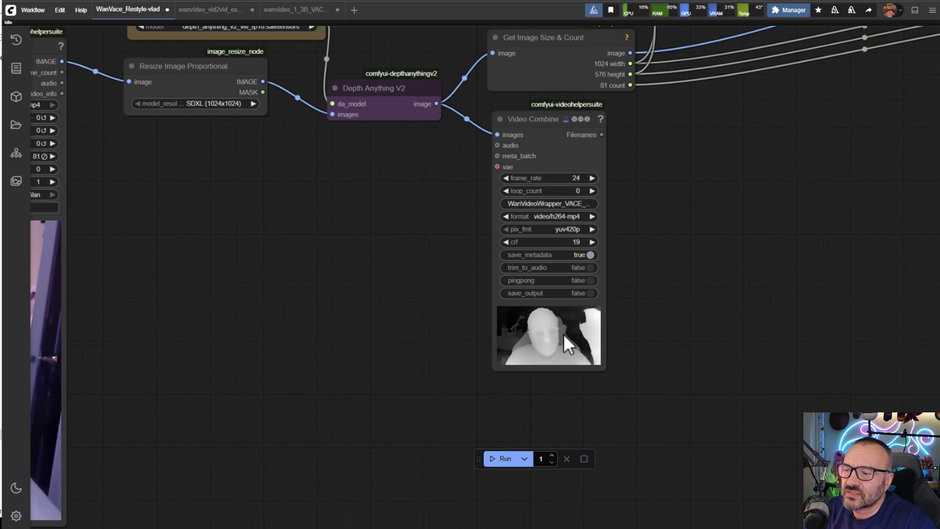
{"action": "scroll", "coordinate": [563, 334], "scroll_direction": "up", "scroll_amount": 7}
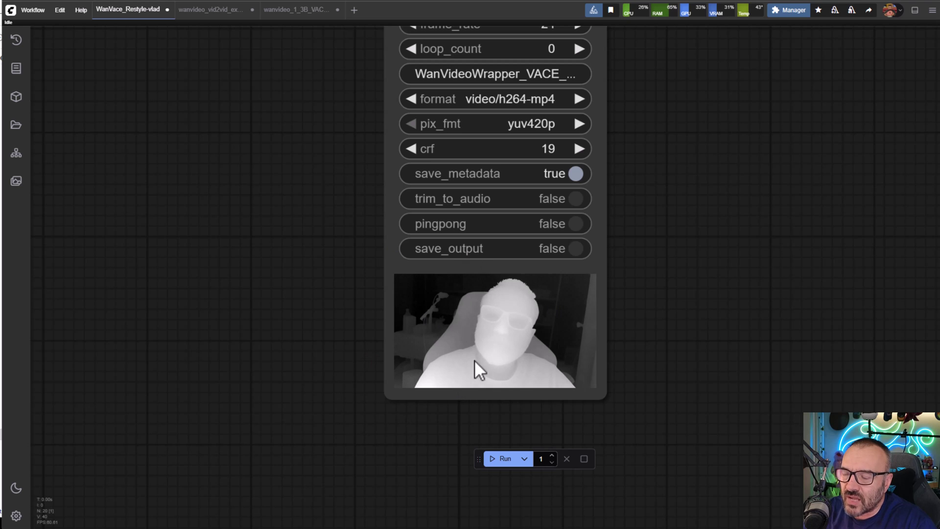
{"action": "scroll", "coordinate": [440, 337], "scroll_direction": "down", "scroll_amount": 2}
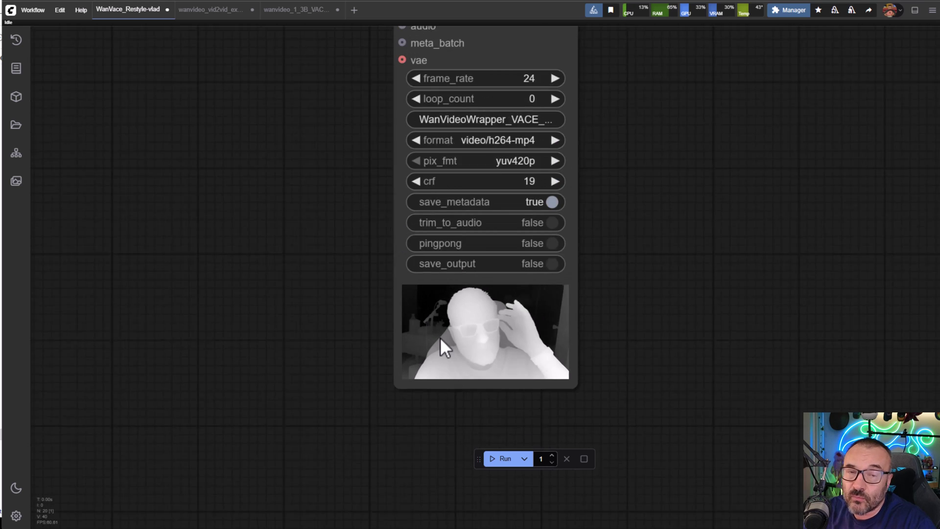
{"action": "scroll", "coordinate": [440, 337], "scroll_direction": "down", "scroll_amount": 3}
{"action": "left_click_drag", "start_coordinate": [290, 218], "coordinate": [309, 325]}
{"action": "scroll", "coordinate": [308, 326], "scroll_direction": "down", "scroll_amount": 1}
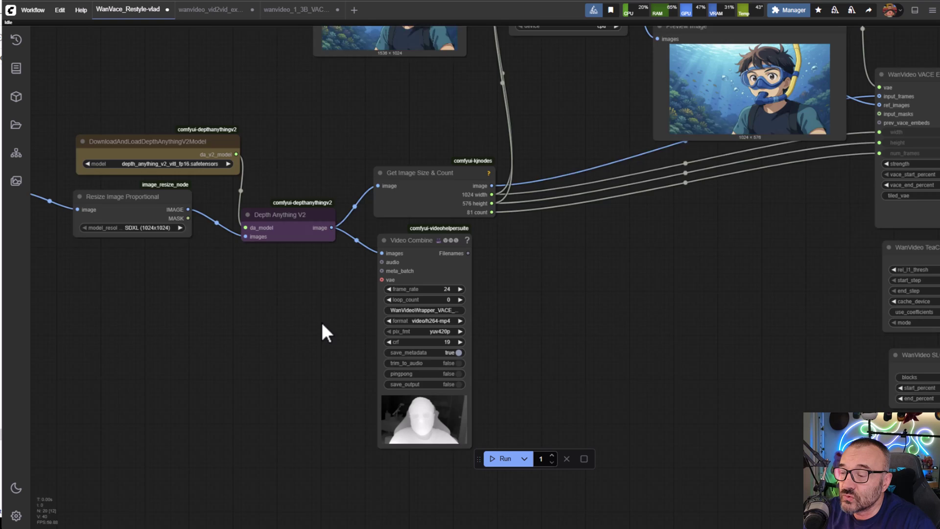
{"action": "scroll", "coordinate": [554, 292], "scroll_direction": "down", "scroll_amount": 1}
{"action": "left_click_drag", "start_coordinate": [554, 292], "coordinate": [783, 298]}
{"action": "left_click_drag", "start_coordinate": [728, 321], "coordinate": [522, 434]}
{"action": "left_click_drag", "start_coordinate": [545, 269], "coordinate": [531, 269]}
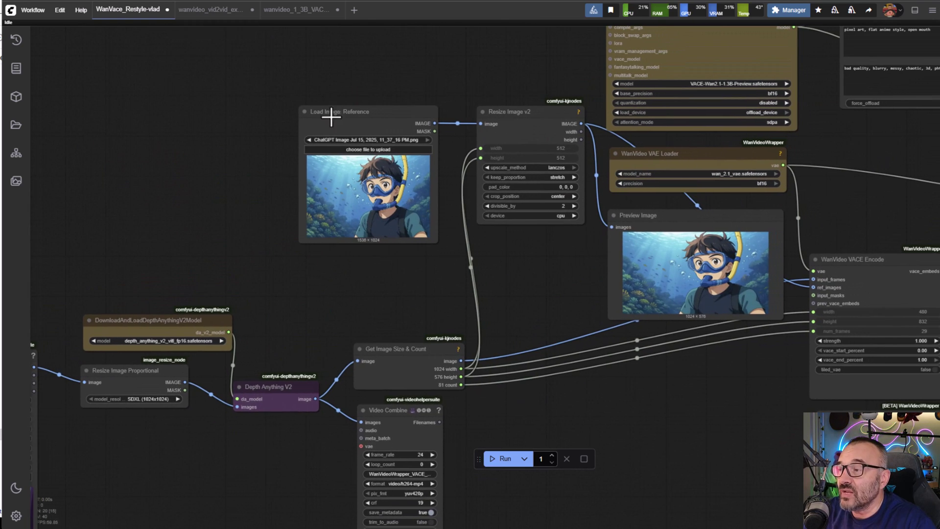
{"action": "scroll", "coordinate": [383, 207], "scroll_direction": "up", "scroll_amount": 3}
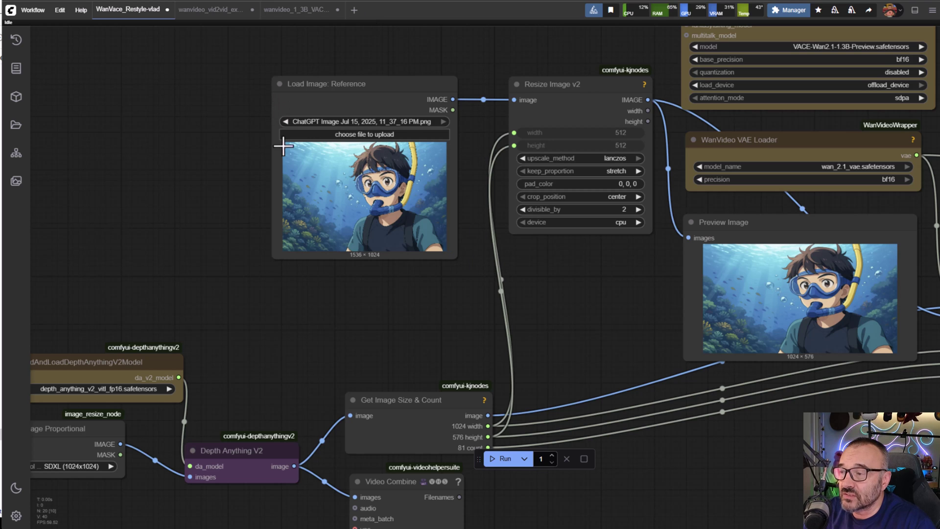
{"action": "left_click_drag", "start_coordinate": [574, 279], "coordinate": [522, 232]}
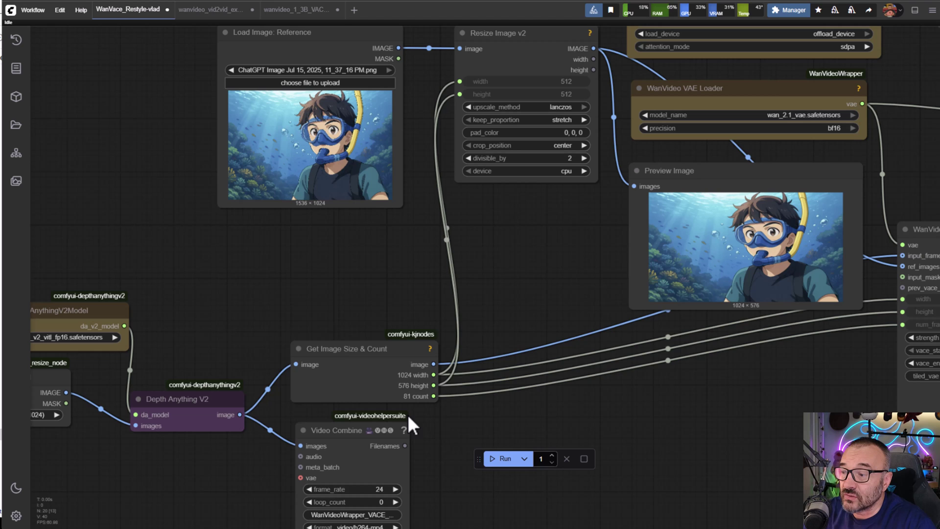
{"action": "mouse_move", "coordinate": [377, 350]}
{"action": "left_mouse_down"}
{"action": "mouse_move", "coordinate": [375, 274]}
{"action": "mouse_move", "coordinate": [374, 335]}
{"action": "left_mouse_up"}
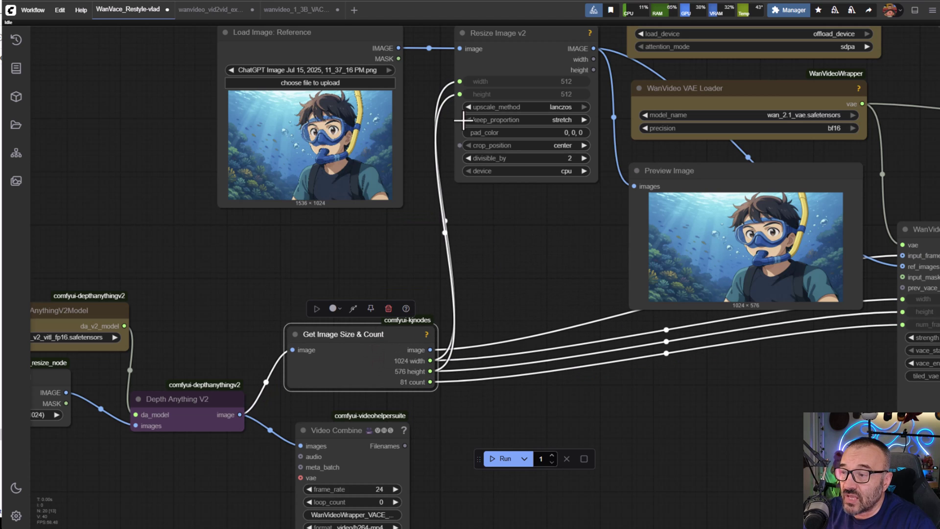
{"action": "scroll", "coordinate": [575, 243], "scroll_direction": "up", "scroll_amount": 1}
{"action": "left_click_drag", "start_coordinate": [575, 243], "coordinate": [447, 267]}
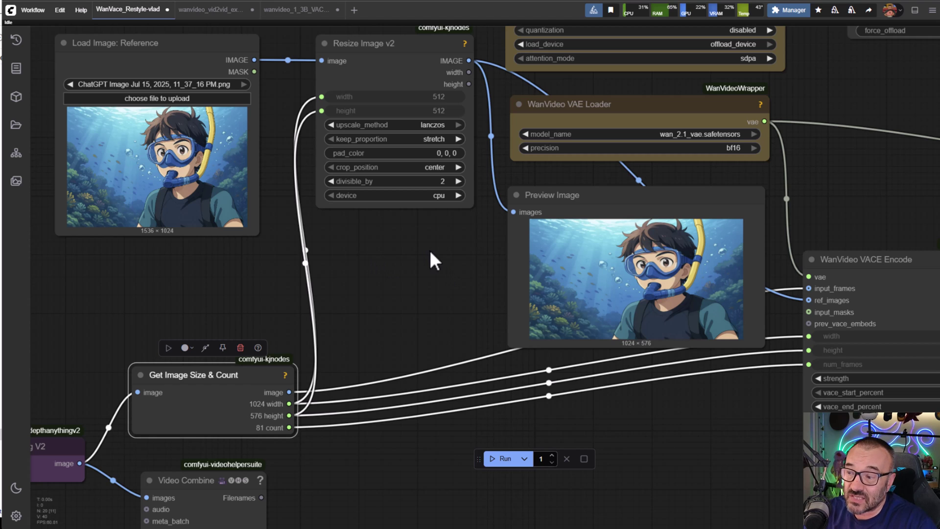
{"action": "left_click_drag", "start_coordinate": [307, 368], "coordinate": [240, 401]}
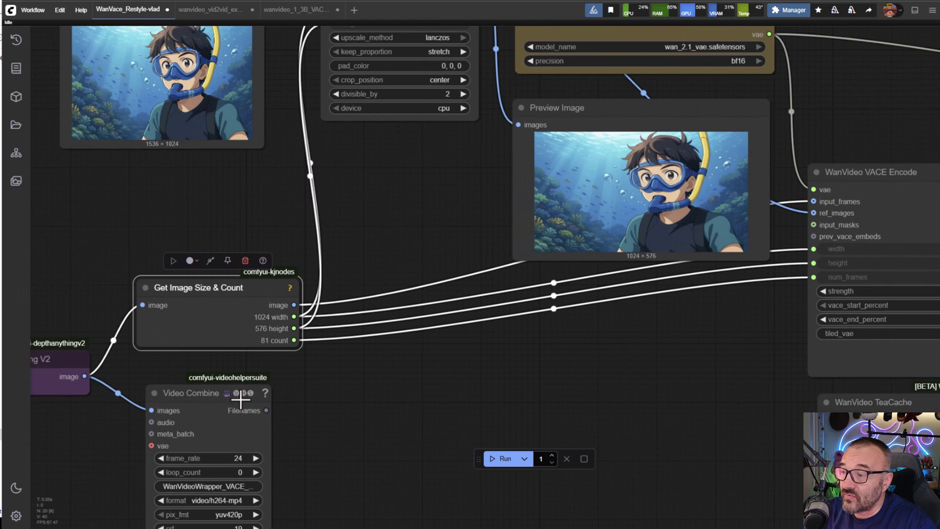
{"action": "left_click_drag", "start_coordinate": [611, 337], "coordinate": [414, 401]}
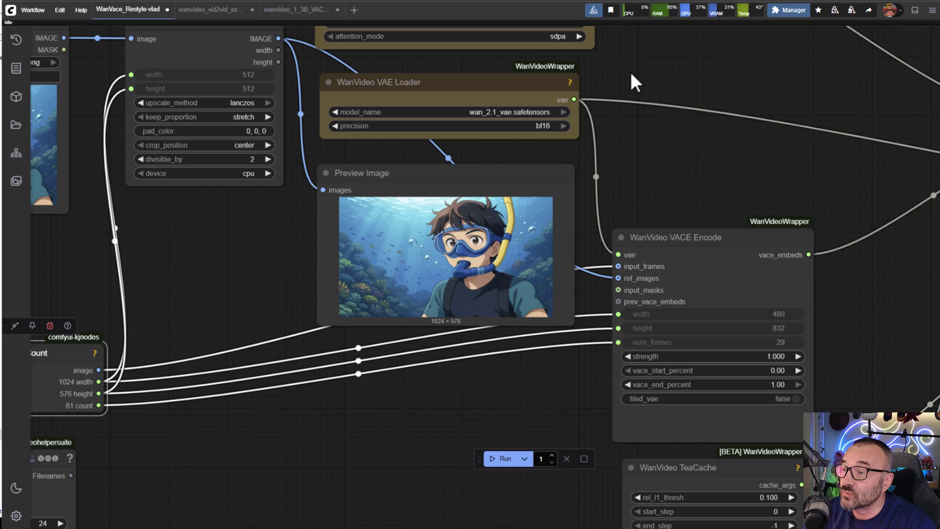
{"action": "left_click_drag", "start_coordinate": [632, 81], "coordinate": [567, 379]}
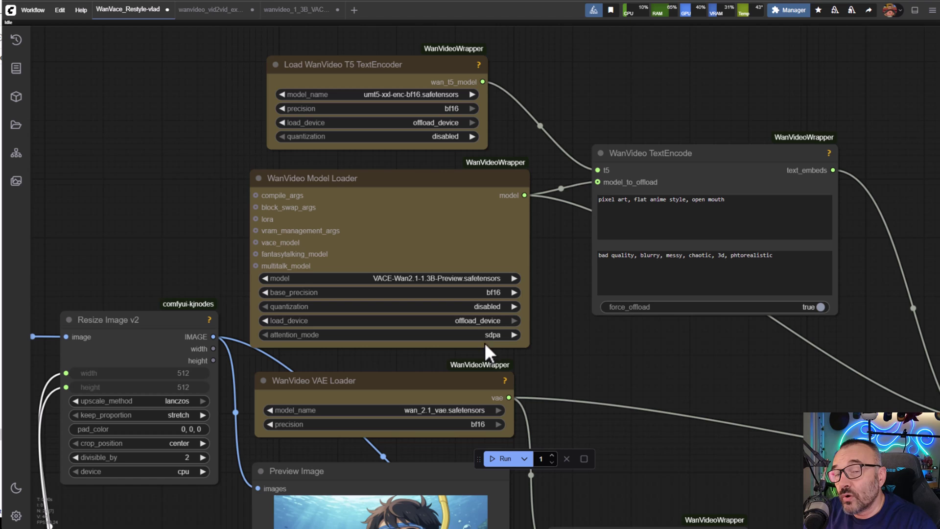
Step: Check the VACE-Wan2.1-1.3B-Preview download page, then list the Model Loader's installed diffusion models
{"action": "left_click_drag", "start_coordinate": [658, 342], "coordinate": [609, 266]}
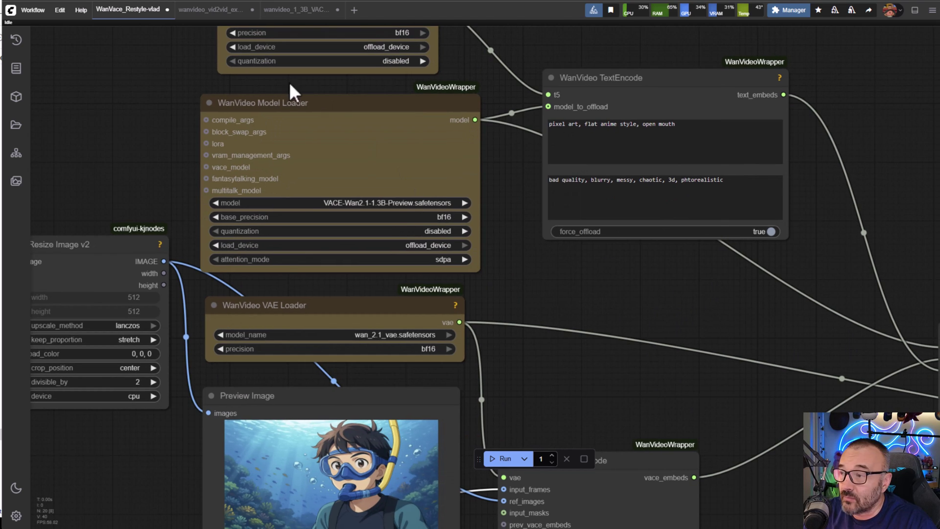
{"action": "left_click_drag", "start_coordinate": [482, 256], "coordinate": [596, 326]}
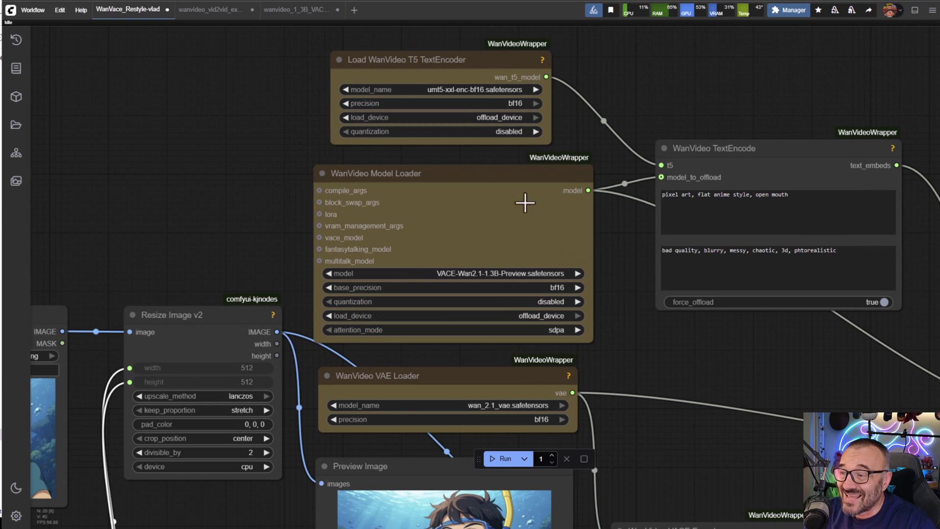
{"action": "key", "text": "alt+Tab"}
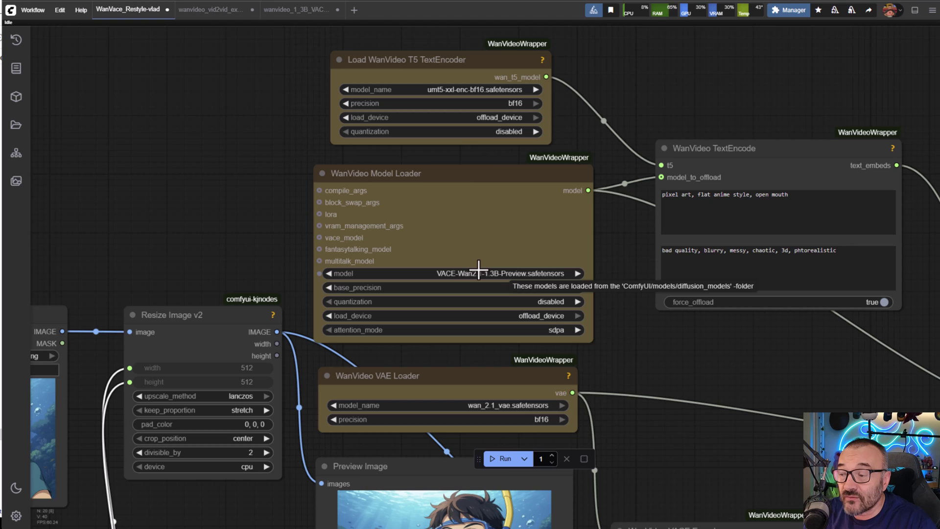
{"action": "left_click", "coordinate": [479, 269]}
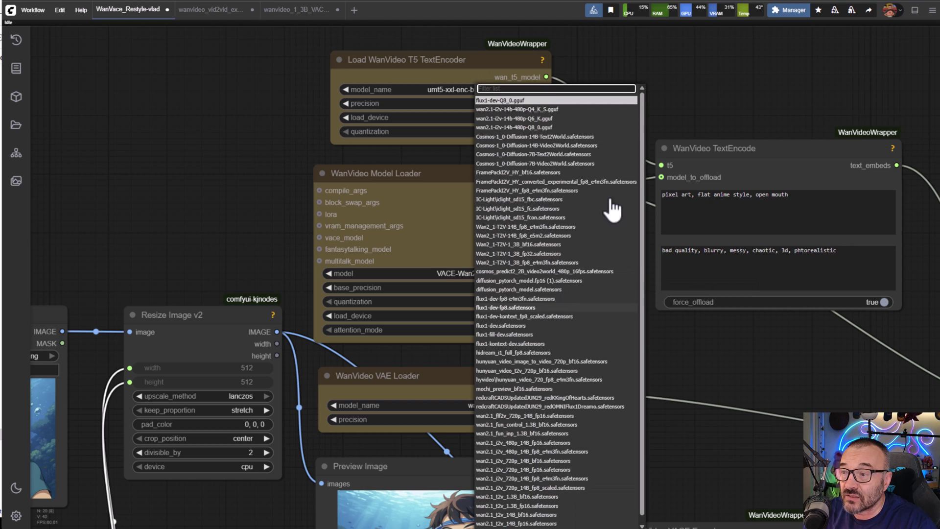
Step: Dismiss the model dropdown, keeping VACE-Wan2.1-1.3B-Preview.safetensors selected
{"action": "left_click", "coordinate": [737, 56]}
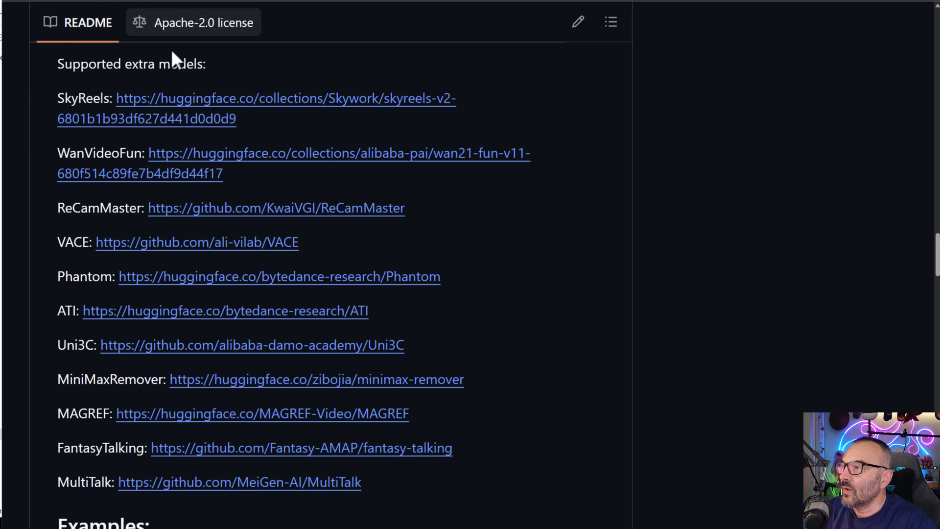
Step: Scroll through the README's Supported extra models list: SkyReels, VACE, Phantom, FantasyTalking, MultiTalk
{"action": "scroll", "coordinate": [599, 223], "scroll_direction": "down", "scroll_amount": 2}
{"action": "scroll", "coordinate": [600, 225], "scroll_direction": "up", "scroll_amount": 4}
{"action": "scroll", "coordinate": [599, 222], "scroll_direction": "down", "scroll_amount": 3}
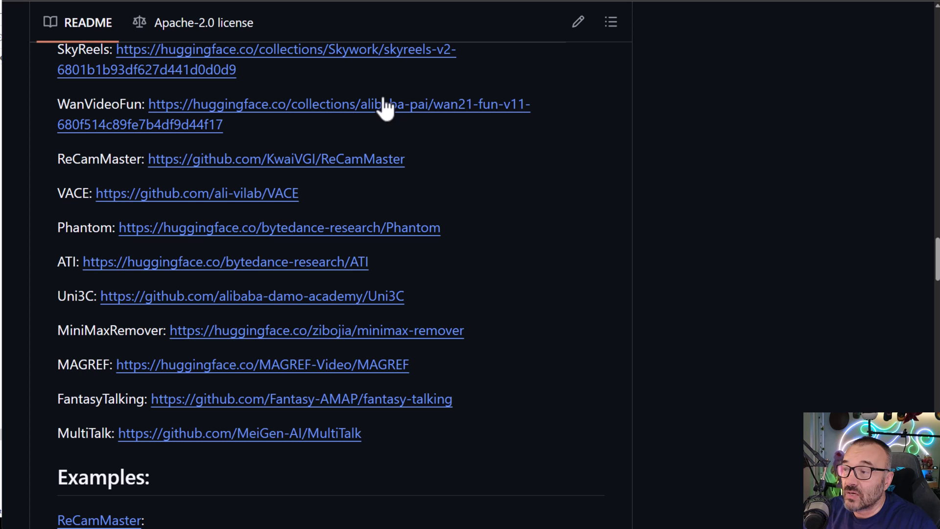
{"action": "scroll", "coordinate": [487, 215], "scroll_direction": "up", "scroll_amount": 1}
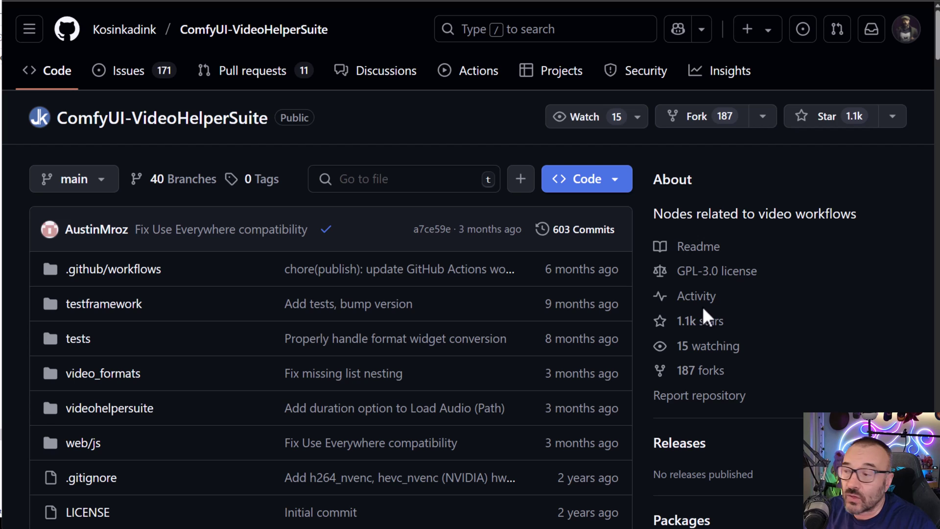
{"action": "scroll", "coordinate": [704, 309], "scroll_direction": "down", "scroll_amount": 5}
{"action": "scroll", "coordinate": [343, 340], "scroll_direction": "down", "scroll_amount": 6}
{"action": "scroll", "coordinate": [333, 313], "scroll_direction": "down", "scroll_amount": 10}
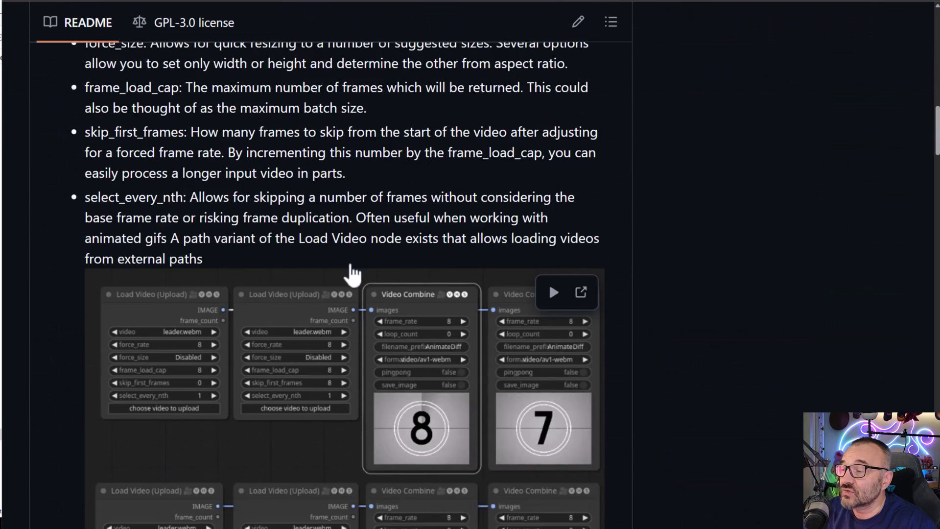
{"action": "scroll", "coordinate": [583, 230], "scroll_direction": "down", "scroll_amount": 5}
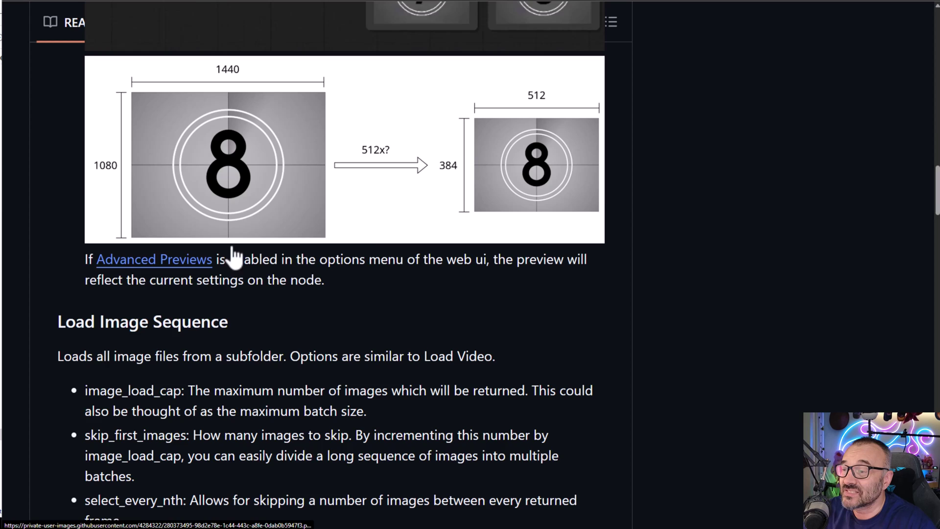
{"action": "scroll", "coordinate": [624, 221], "scroll_direction": "up", "scroll_amount": 6}
{"action": "scroll", "coordinate": [573, 225], "scroll_direction": "up", "scroll_amount": 3}
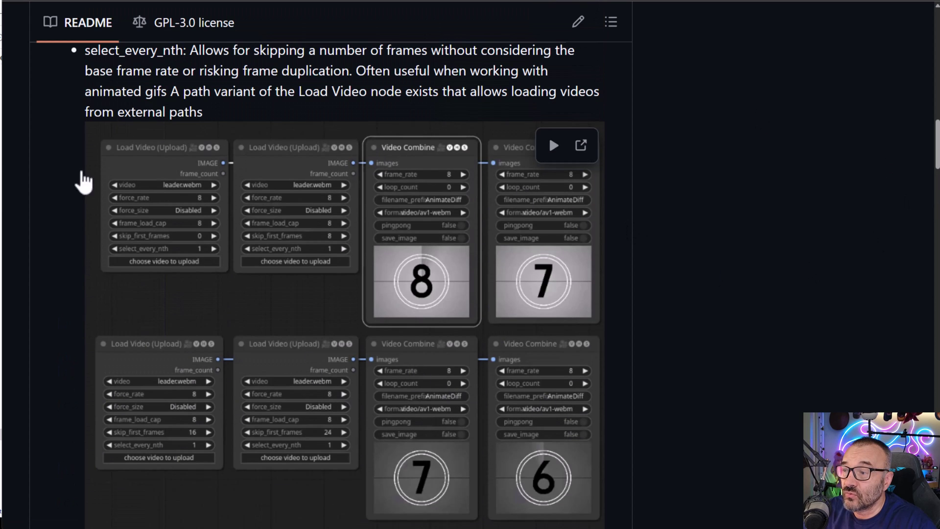
{"action": "scroll", "coordinate": [697, 380], "scroll_direction": "down", "scroll_amount": 12}
{"action": "scroll", "coordinate": [698, 379], "scroll_direction": "up", "scroll_amount": 20}
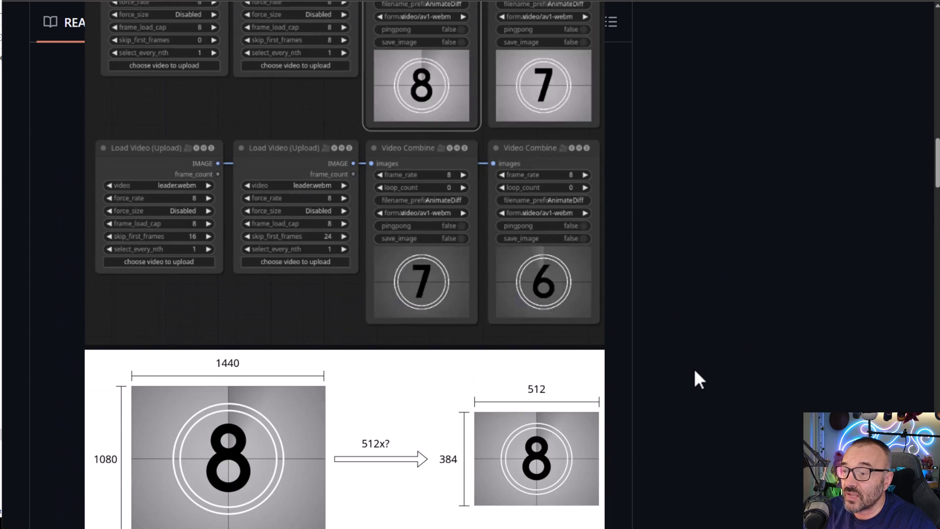
{"action": "scroll", "coordinate": [706, 372], "scroll_direction": "up", "scroll_amount": 4}
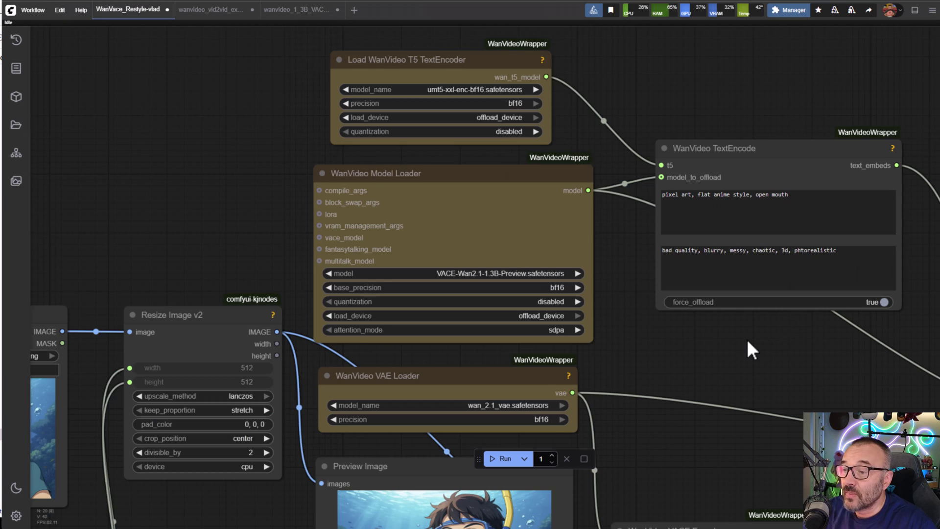
{"action": "scroll", "coordinate": [754, 353], "scroll_direction": "down", "scroll_amount": 2}
{"action": "left_click_drag", "start_coordinate": [781, 384], "coordinate": [574, 250]}
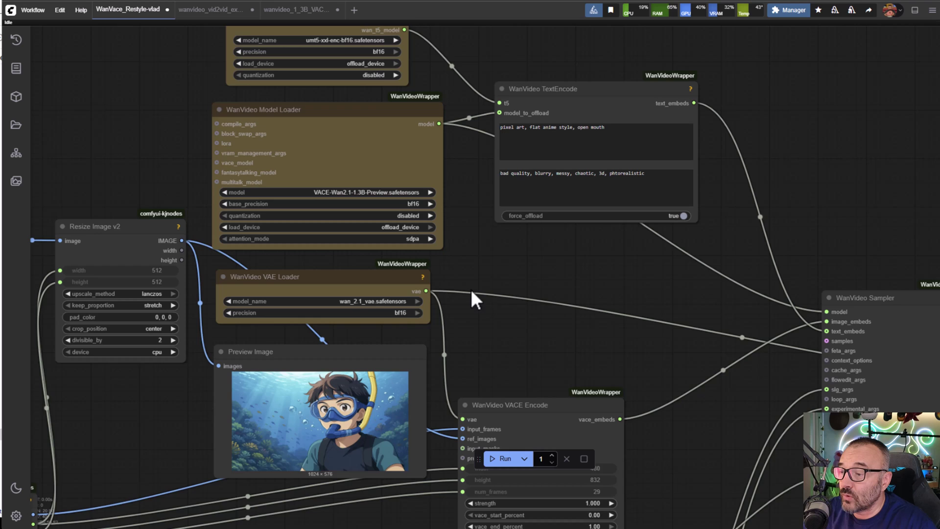
{"action": "left_click_drag", "start_coordinate": [472, 292], "coordinate": [406, 336]}
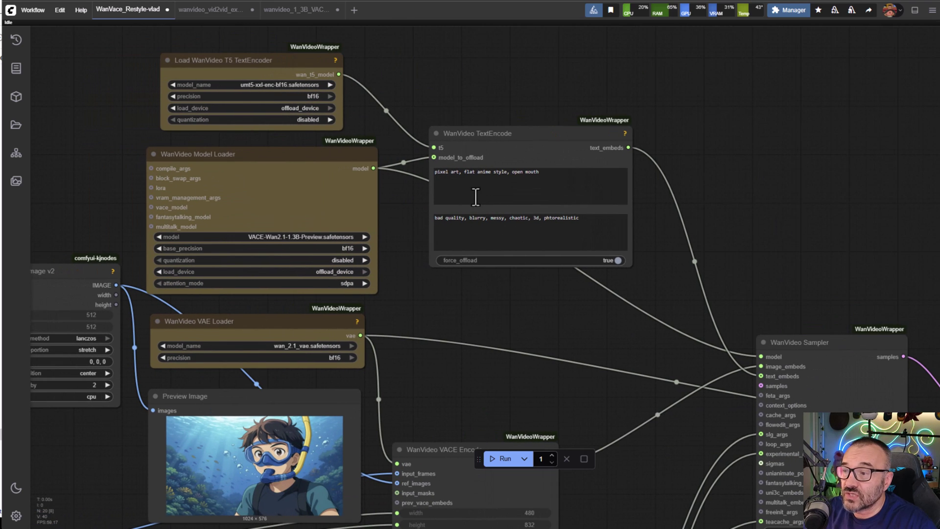
{"action": "left_click_drag", "start_coordinate": [517, 336], "coordinate": [714, 130]}
{"action": "left_click_drag", "start_coordinate": [728, 210], "coordinate": [492, 181]}
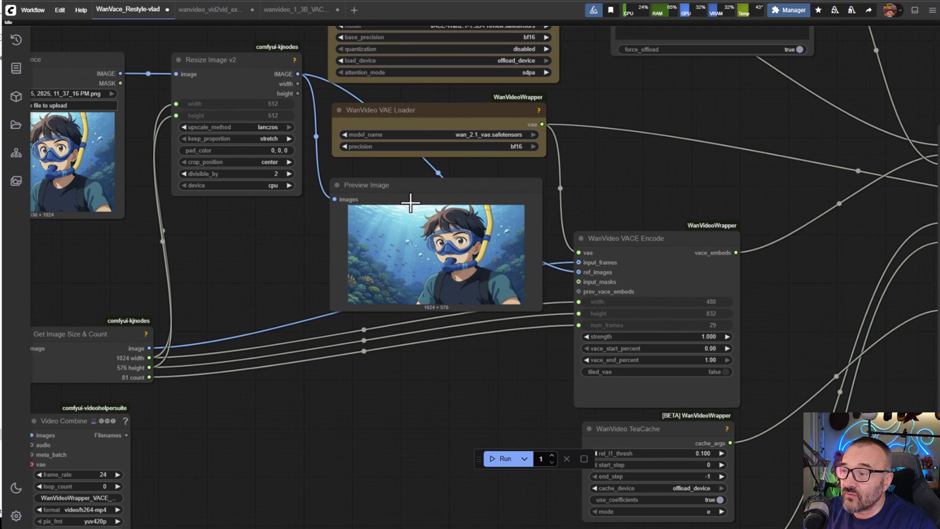
{"action": "mouse_move", "coordinate": [410, 203]}
{"action": "left_mouse_down"}
{"action": "mouse_move", "coordinate": [400, 223]}
{"action": "mouse_move", "coordinate": [379, 230]}
{"action": "mouse_move", "coordinate": [414, 192]}
{"action": "mouse_move", "coordinate": [406, 199]}
{"action": "left_mouse_up"}
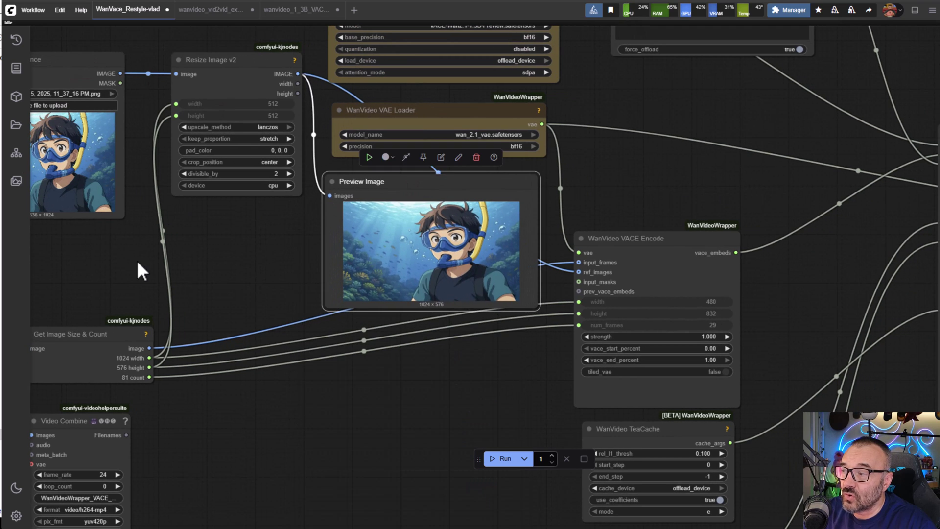
{"action": "left_click_drag", "start_coordinate": [139, 270], "coordinate": [324, 266]}
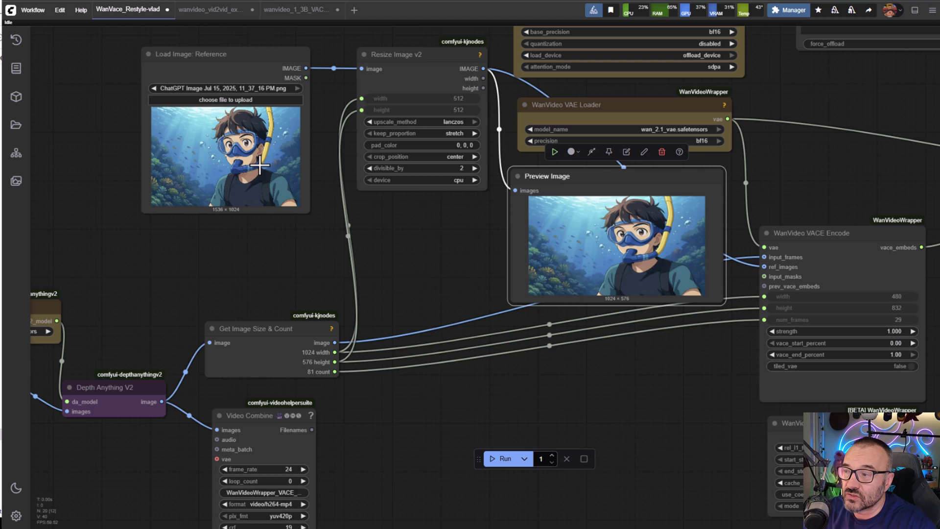
{"action": "left_click_drag", "start_coordinate": [862, 139], "coordinate": [444, 131]}
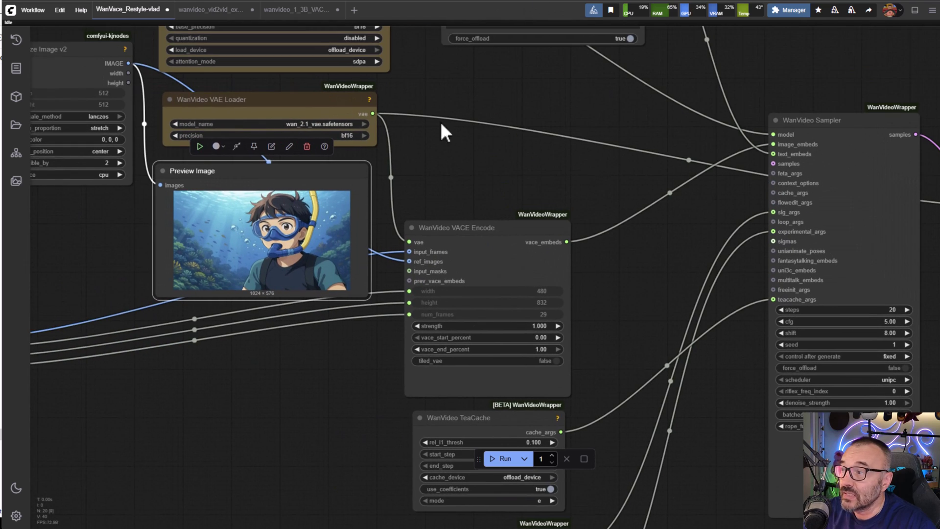
{"action": "scroll", "coordinate": [629, 258], "scroll_direction": "up", "scroll_amount": 2}
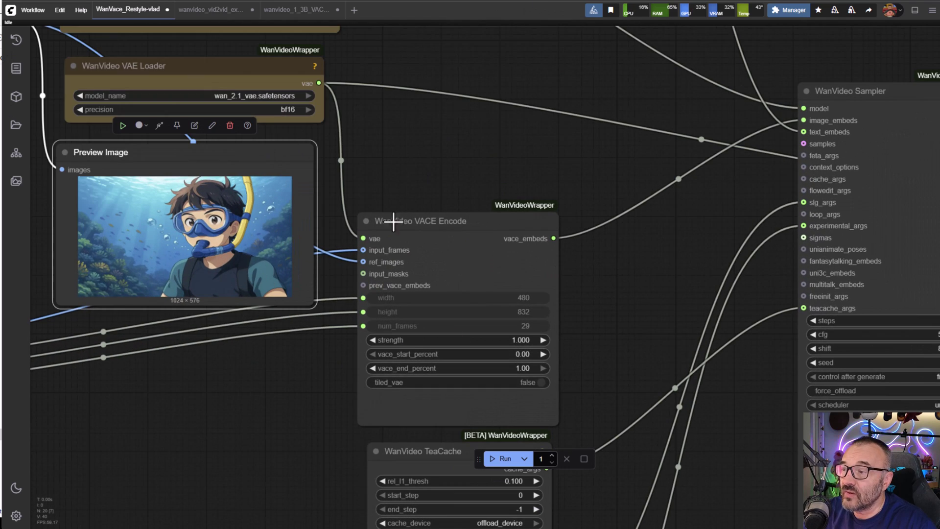
{"action": "scroll", "coordinate": [588, 95], "scroll_direction": "down", "scroll_amount": 6}
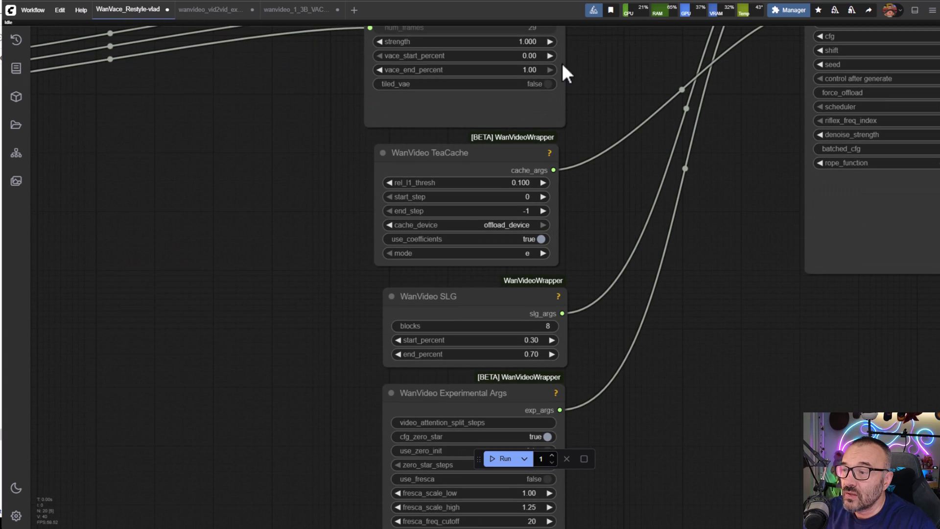
{"action": "scroll", "coordinate": [700, 277], "scroll_direction": "down", "scroll_amount": 3}
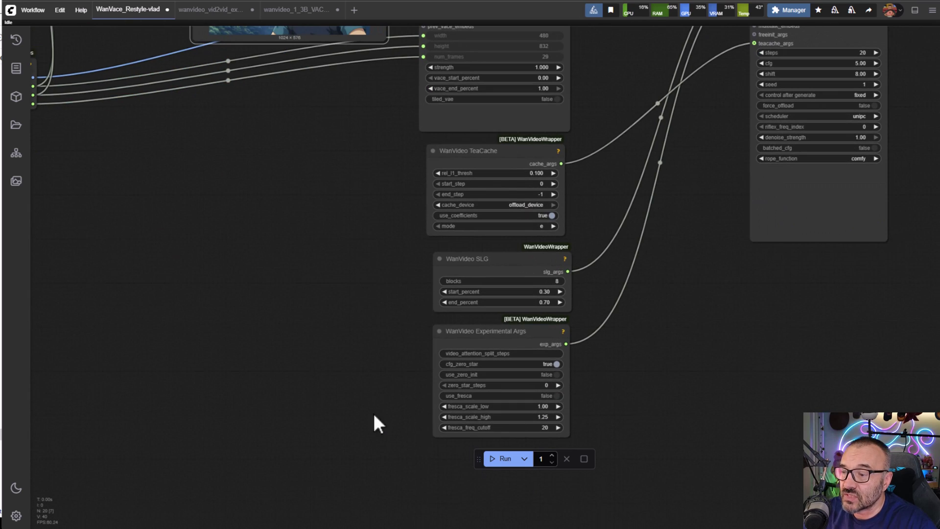
{"action": "scroll", "coordinate": [647, 84], "scroll_direction": "up", "scroll_amount": 2}
{"action": "scroll", "coordinate": [604, 126], "scroll_direction": "down", "scroll_amount": 4}
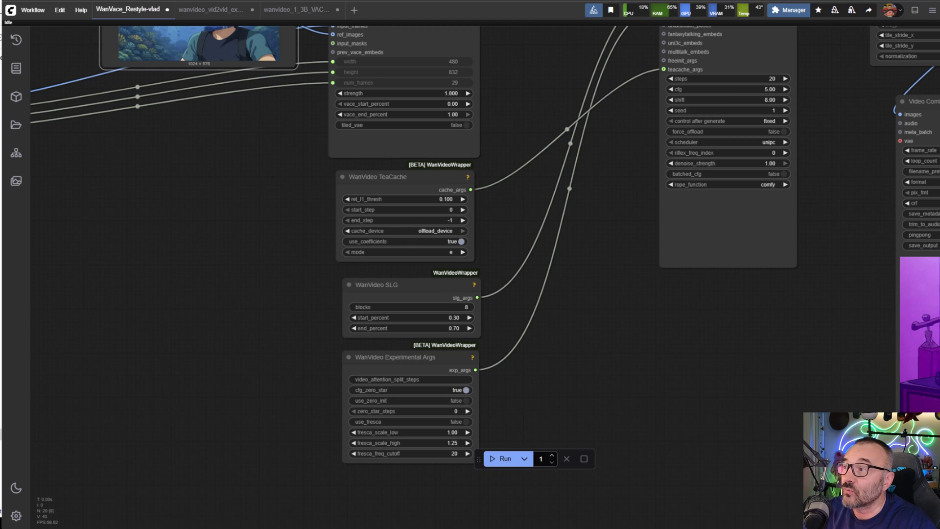
{"action": "left_click", "coordinate": [282, 11]}
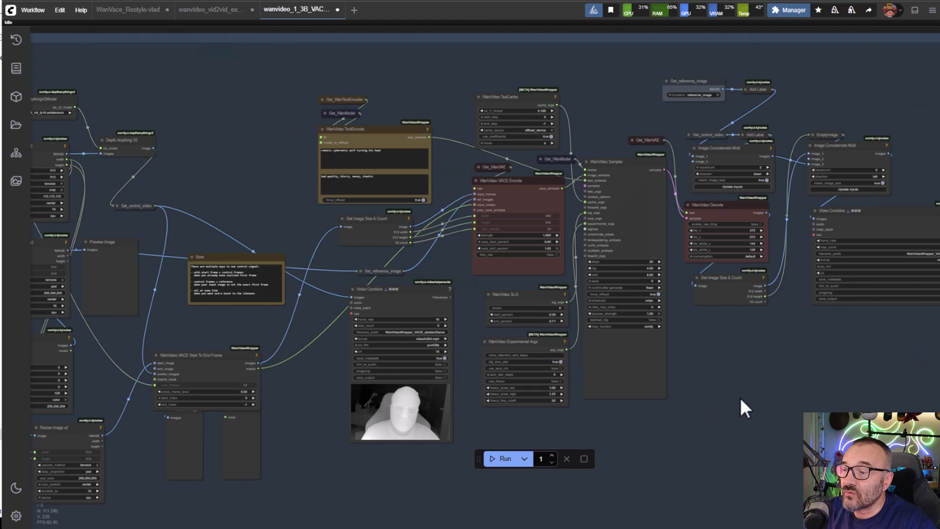
{"action": "left_click_drag", "start_coordinate": [302, 451], "coordinate": [374, 427]}
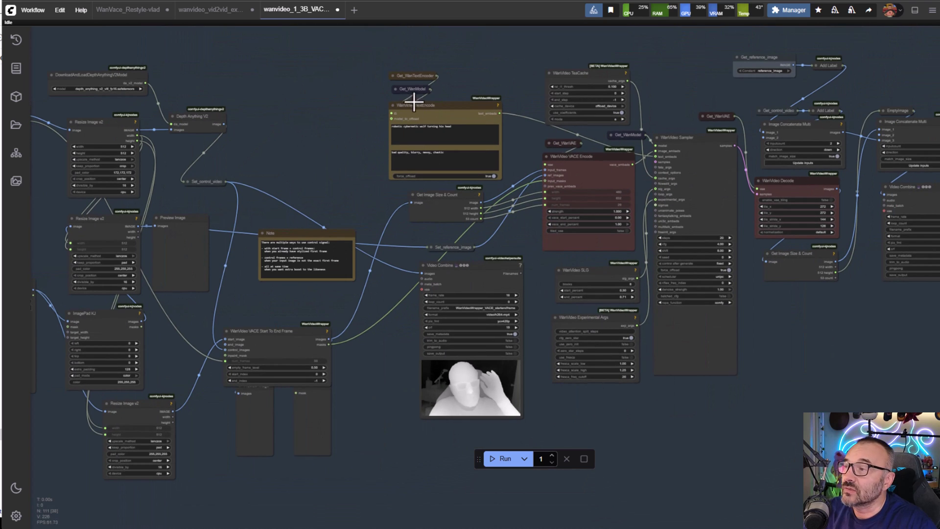
{"action": "left_click", "coordinate": [123, 11]}
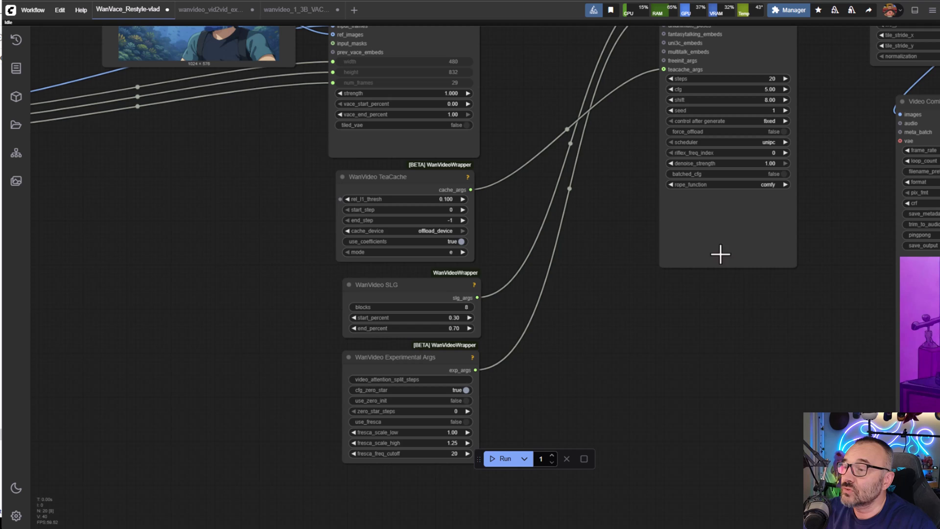
{"action": "left_click_drag", "start_coordinate": [683, 314], "coordinate": [383, 500]}
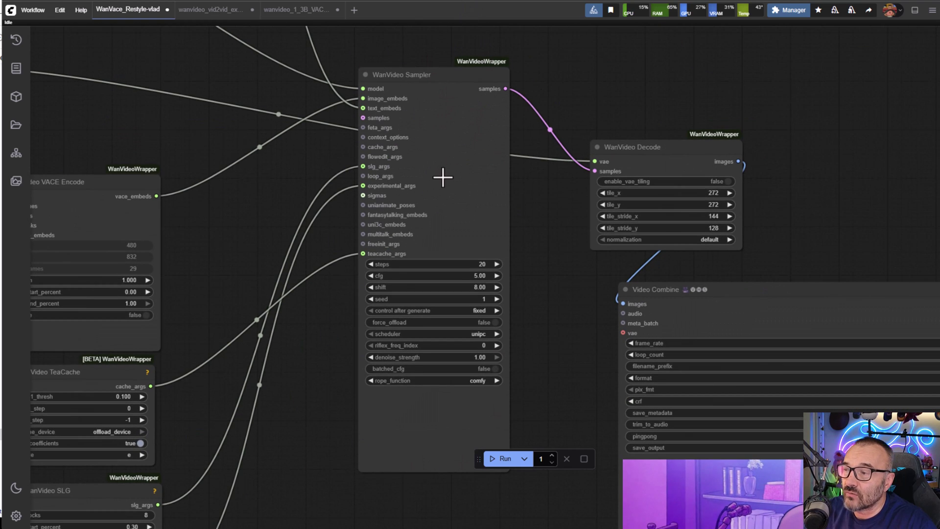
{"action": "scroll", "coordinate": [442, 177], "scroll_direction": "up", "scroll_amount": 3}
{"action": "scroll", "coordinate": [564, 347], "scroll_direction": "up", "scroll_amount": 2}
{"action": "left_click_drag", "start_coordinate": [592, 382], "coordinate": [590, 233]}
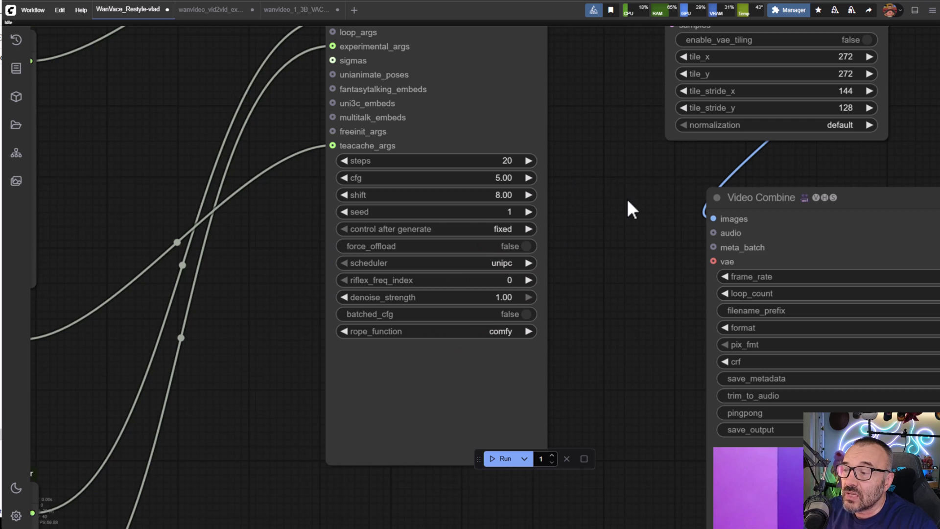
{"action": "left_click_drag", "start_coordinate": [632, 209], "coordinate": [365, 370]}
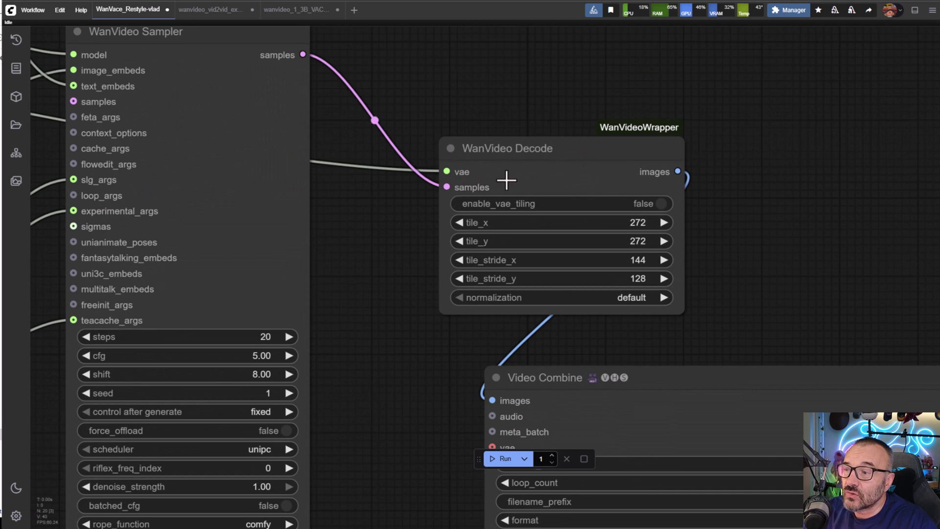
{"action": "left_click_drag", "start_coordinate": [758, 267], "coordinate": [610, 19]}
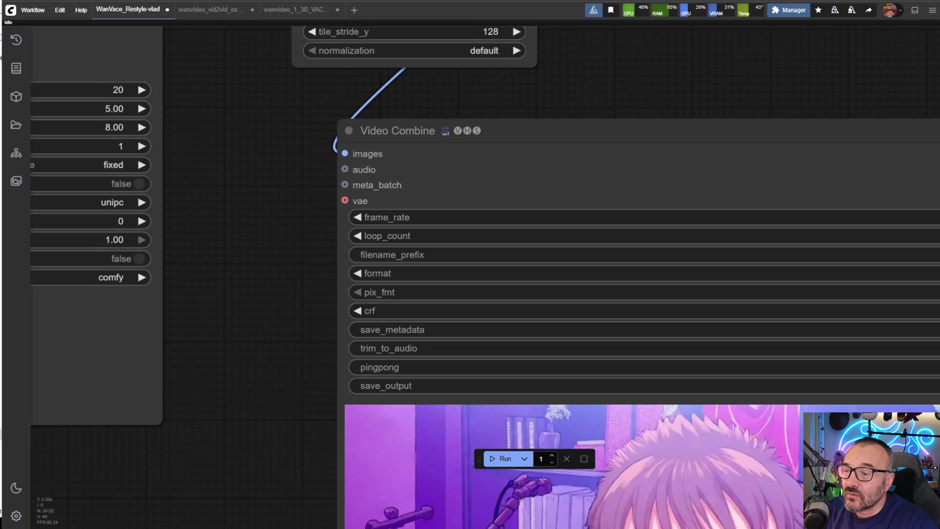
{"action": "scroll", "coordinate": [316, 118], "scroll_direction": "down", "scroll_amount": 2}
{"action": "left_click_drag", "start_coordinate": [724, 109], "coordinate": [395, 34]}
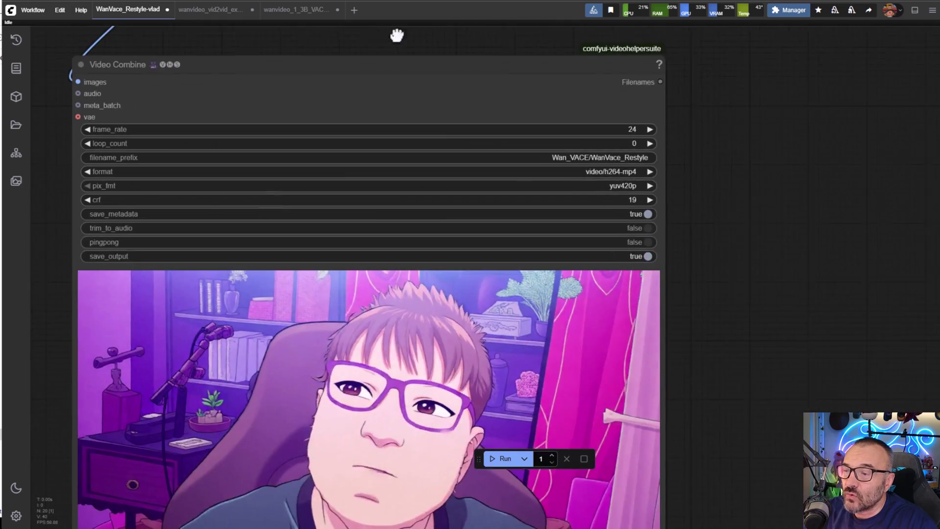
{"action": "left_click_drag", "start_coordinate": [152, 104], "coordinate": [413, 105]}
{"action": "scroll", "coordinate": [664, 294], "scroll_direction": "down", "scroll_amount": 4}
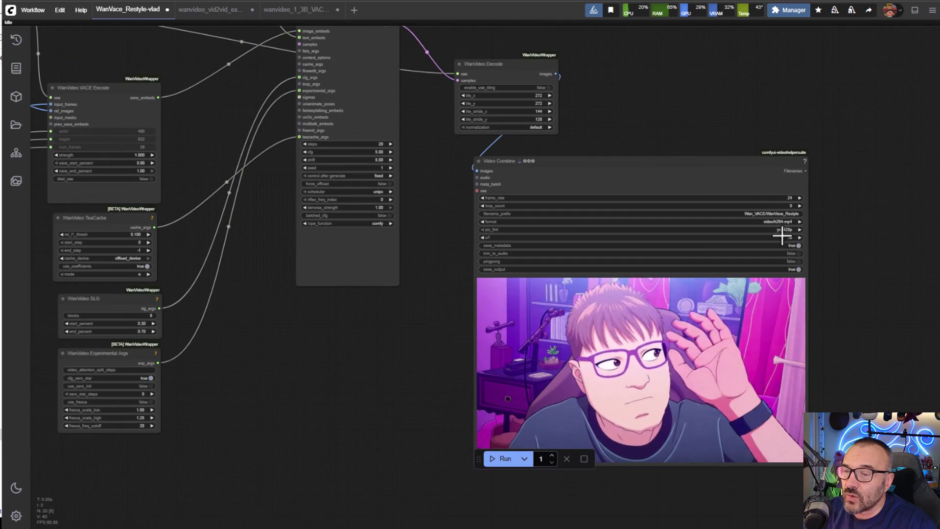
{"action": "scroll", "coordinate": [835, 196], "scroll_direction": "up", "scroll_amount": 8}
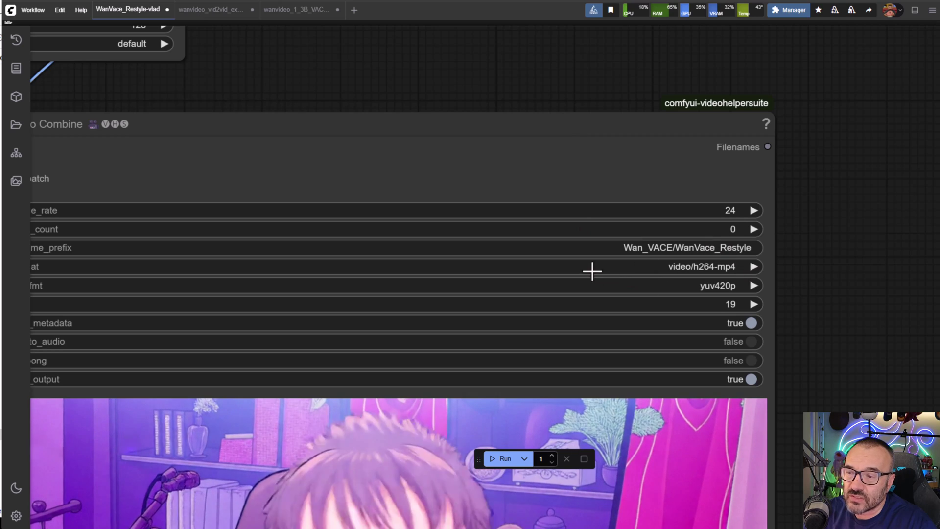
{"action": "left_click_drag", "start_coordinate": [806, 311], "coordinate": [938, 342]}
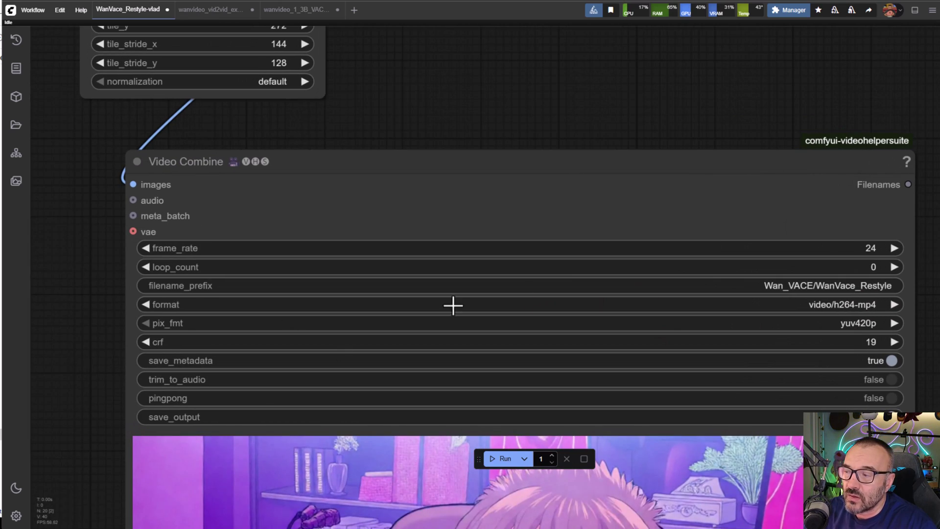
{"action": "scroll", "coordinate": [640, 288], "scroll_direction": "down", "scroll_amount": 6}
{"action": "scroll", "coordinate": [603, 240], "scroll_direction": "up", "scroll_amount": 3}
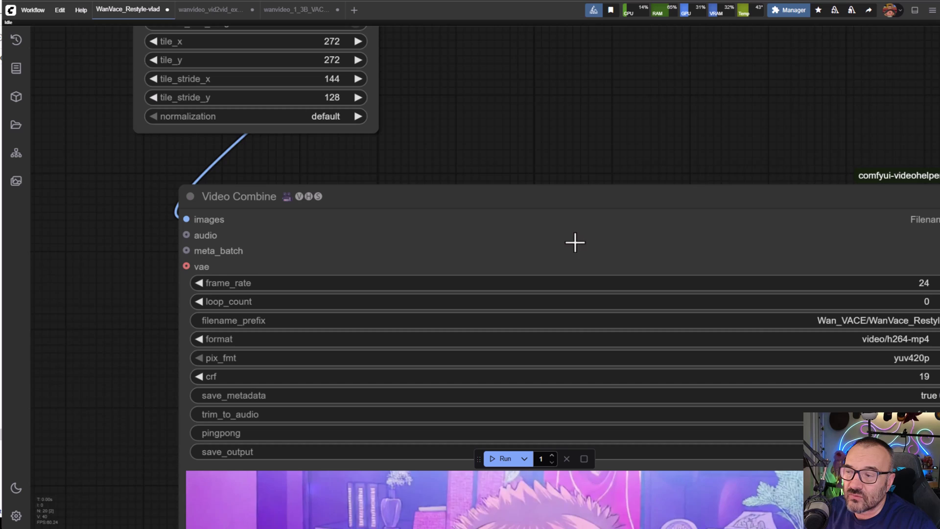
{"action": "left_click_drag", "start_coordinate": [791, 122], "coordinate": [439, 65]}
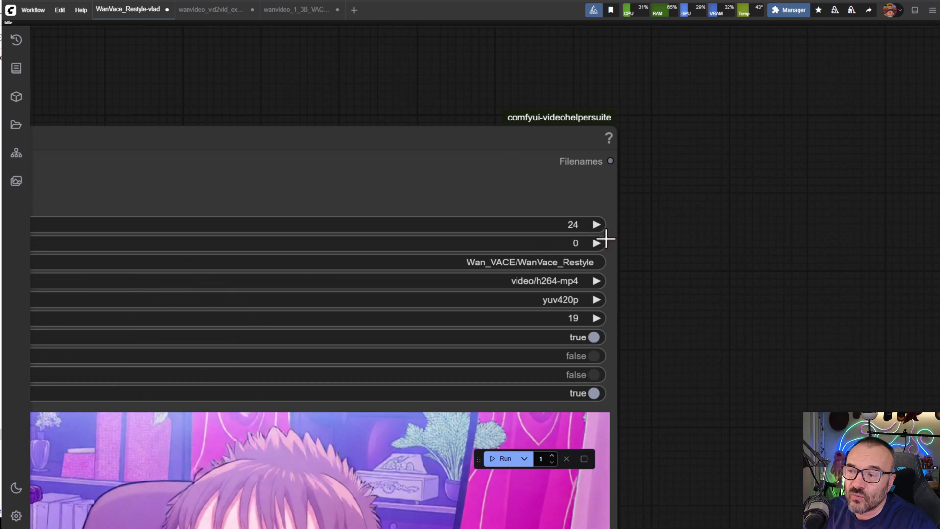
{"action": "scroll", "coordinate": [725, 323], "scroll_direction": "down", "scroll_amount": 10}
{"action": "left_click_drag", "start_coordinate": [243, 479], "coordinate": [744, 380]}
{"action": "scroll", "coordinate": [586, 389], "scroll_direction": "down", "scroll_amount": 3}
{"action": "scroll", "coordinate": [575, 367], "scroll_direction": "down", "scroll_amount": 1}
{"action": "left_click_drag", "start_coordinate": [435, 390], "coordinate": [420, 372]}
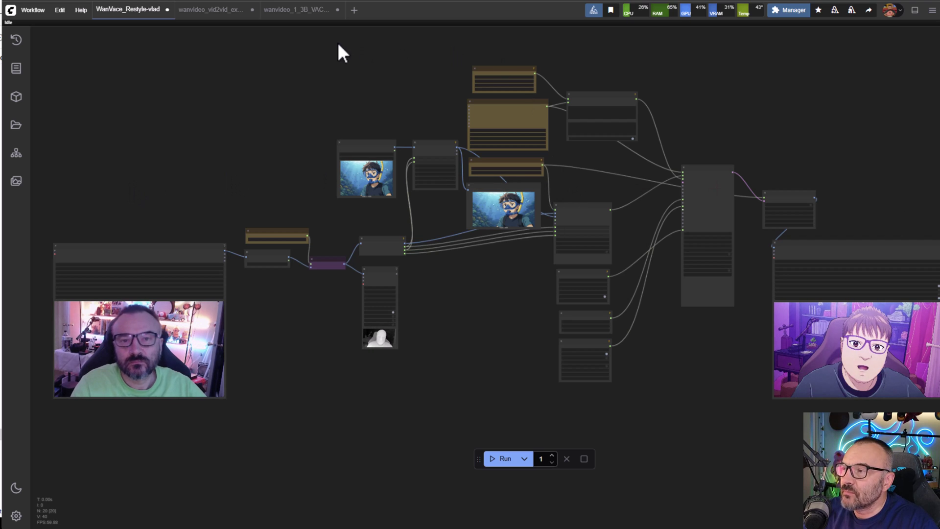
Step: View the VACE 1.3B preview model page, then the WanVideo_comfy umt5-xxl-enc-bf16.safetensors page
{"action": "left_click", "coordinate": [274, 6]}
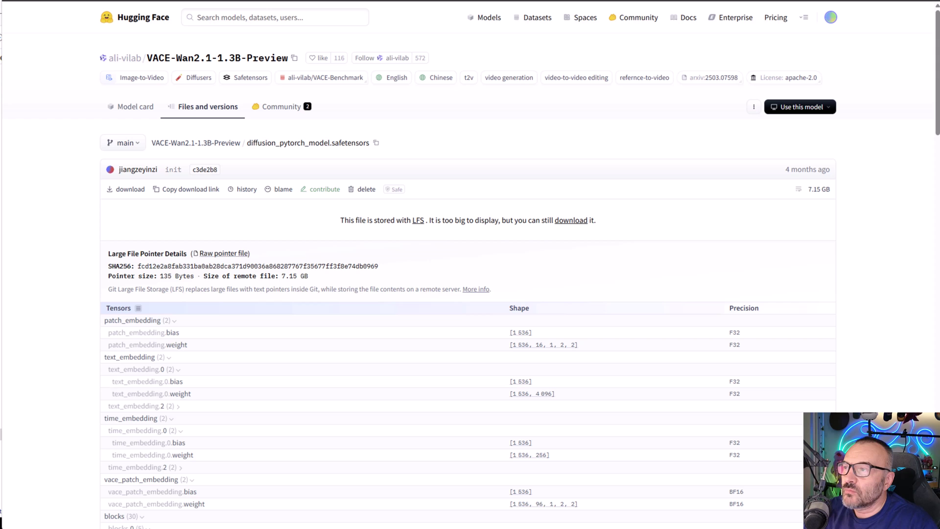
{"action": "left_click", "coordinate": [392, 5]}
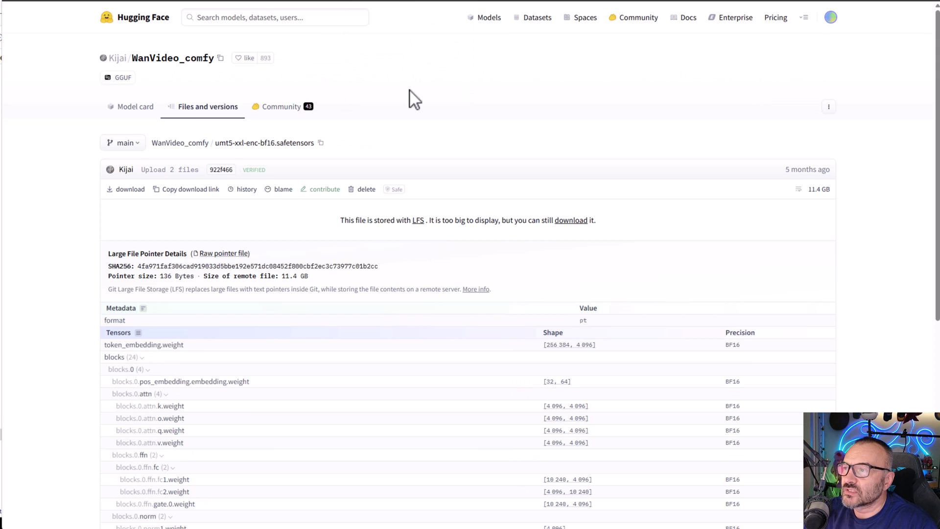
Step: Inspect the T5 TextEncoder and WanVideo Model Loader nodes, cross-checking the README's supported models
{"action": "key", "text": "ctrl+Tab"}
{"action": "scroll", "coordinate": [593, 163], "scroll_direction": "up", "scroll_amount": 10}
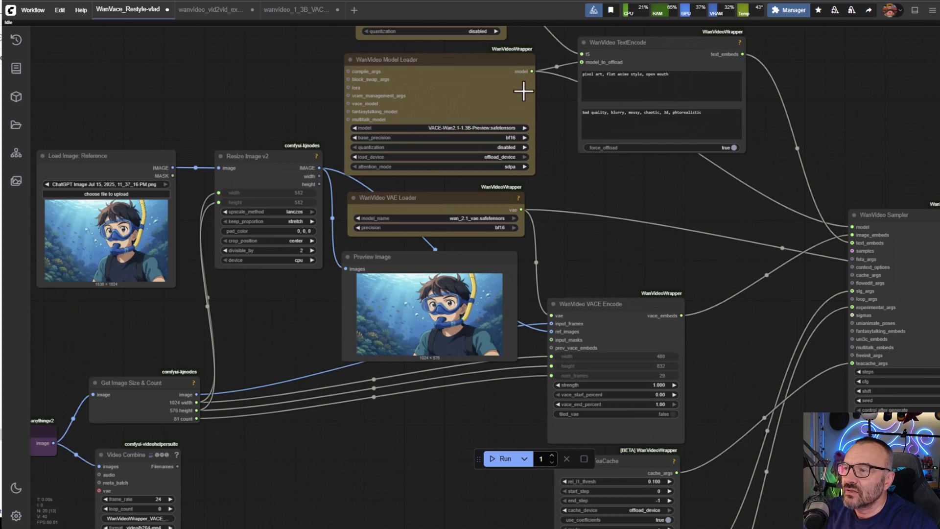
{"action": "scroll", "coordinate": [455, 194], "scroll_direction": "up", "scroll_amount": 6}
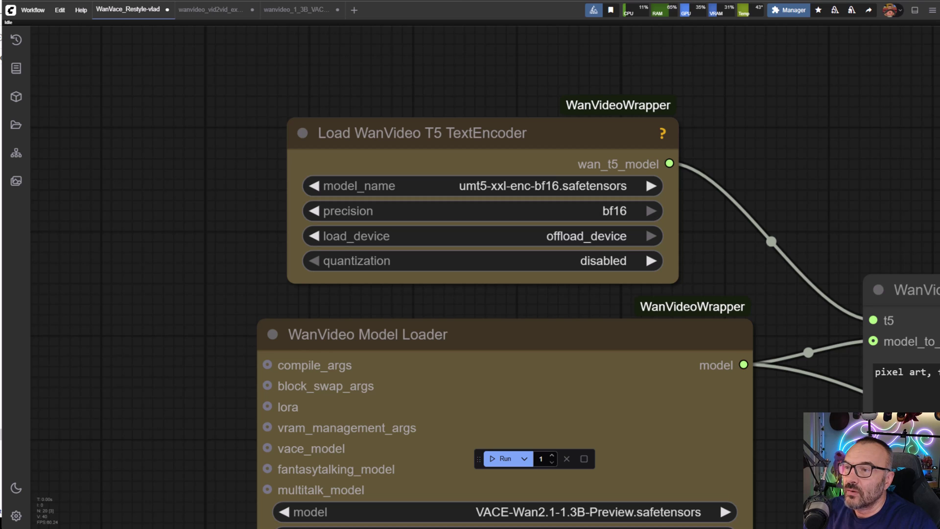
{"action": "key", "text": "alt+Tab"}
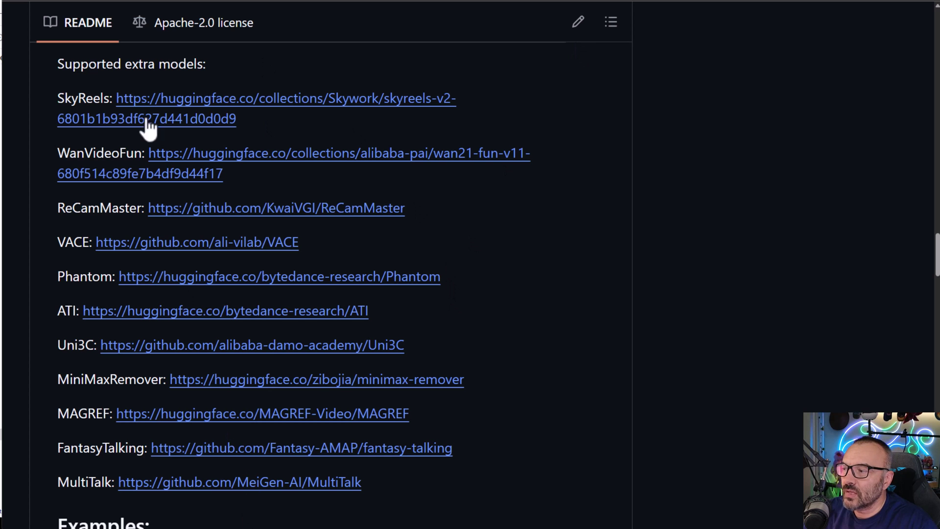
{"action": "key", "text": "alt+Tab"}
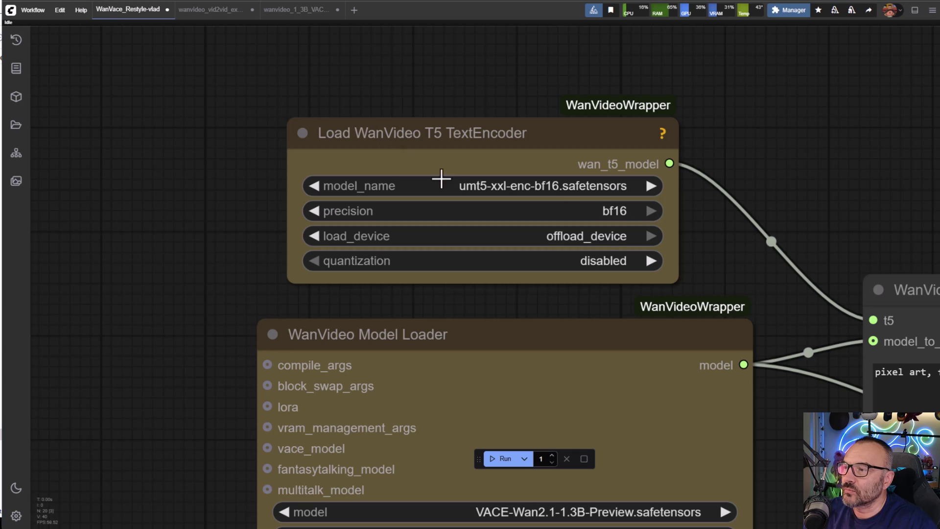
{"action": "left_click_drag", "start_coordinate": [776, 414], "coordinate": [727, 187]}
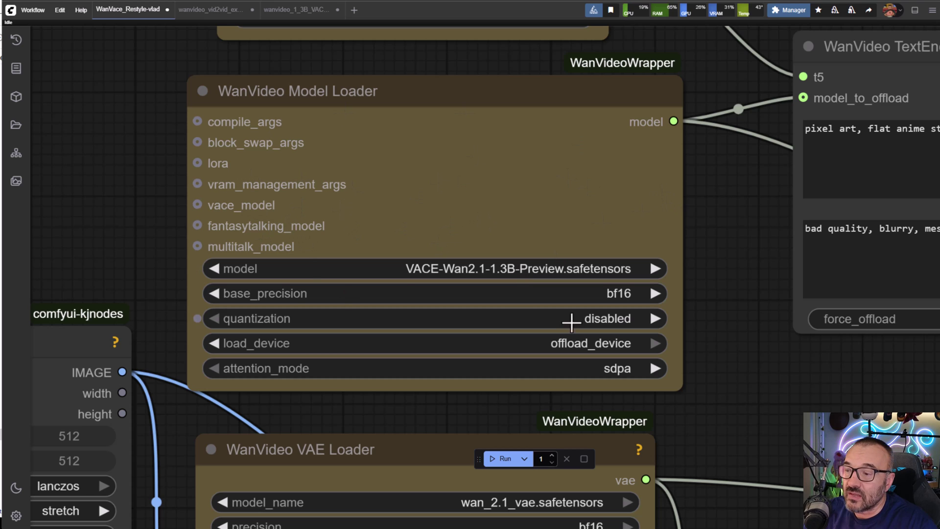
{"action": "scroll", "coordinate": [734, 407], "scroll_direction": "down", "scroll_amount": 2}
Step: Inspect the VAE Loader, DepthAnythingV2, reference image and resize nodes
{"action": "left_click_drag", "start_coordinate": [762, 417], "coordinate": [800, 216]}
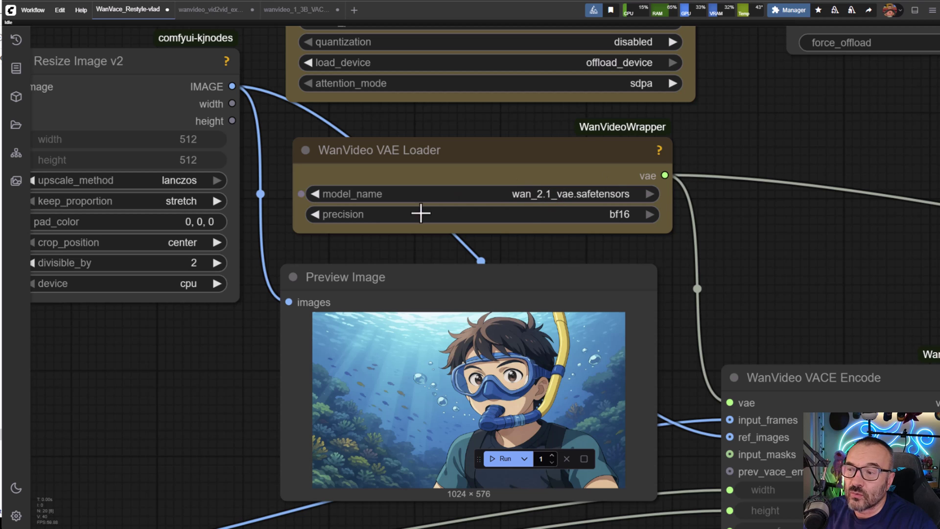
{"action": "scroll", "coordinate": [554, 200], "scroll_direction": "down", "scroll_amount": 1}
{"action": "scroll", "coordinate": [553, 199], "scroll_direction": "down", "scroll_amount": 3}
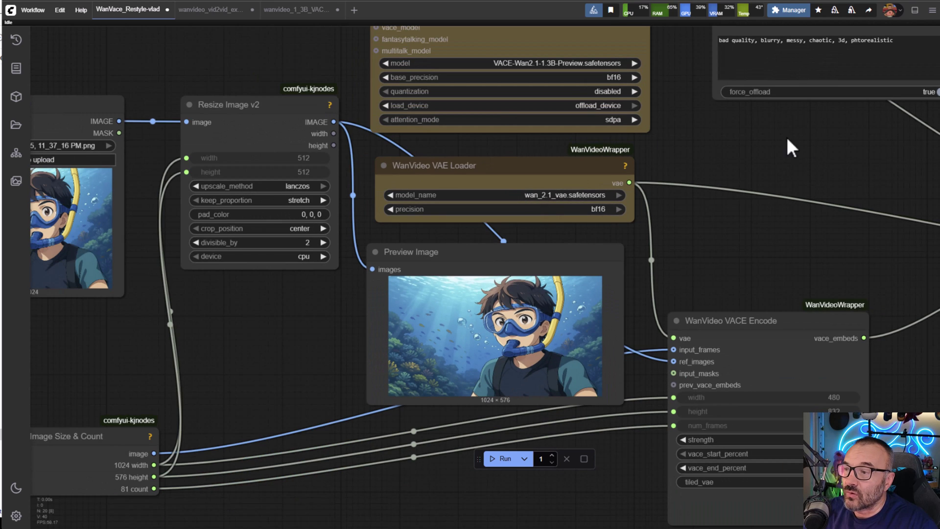
{"action": "left_click_drag", "start_coordinate": [642, 259], "coordinate": [771, 244]}
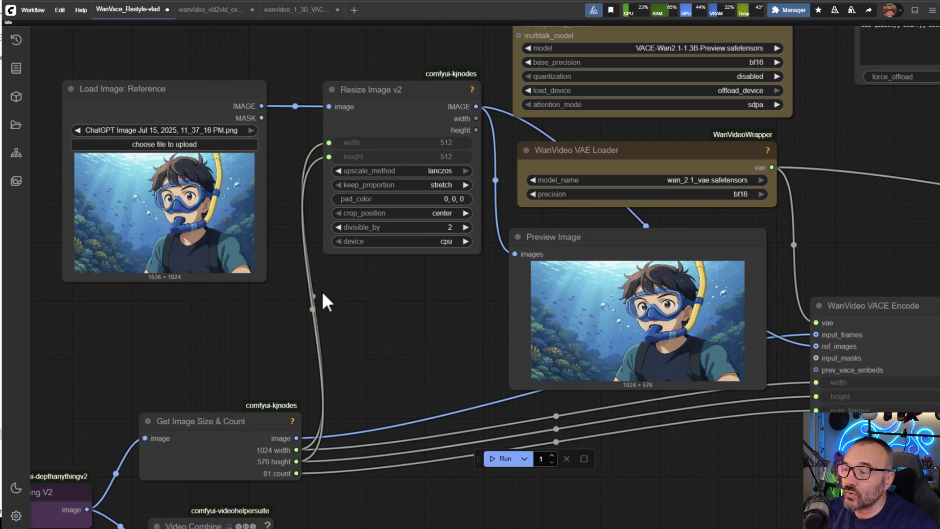
{"action": "left_click_drag", "start_coordinate": [322, 291], "coordinate": [850, 132]}
{"action": "scroll", "coordinate": [362, 292], "scroll_direction": "up", "scroll_amount": 5}
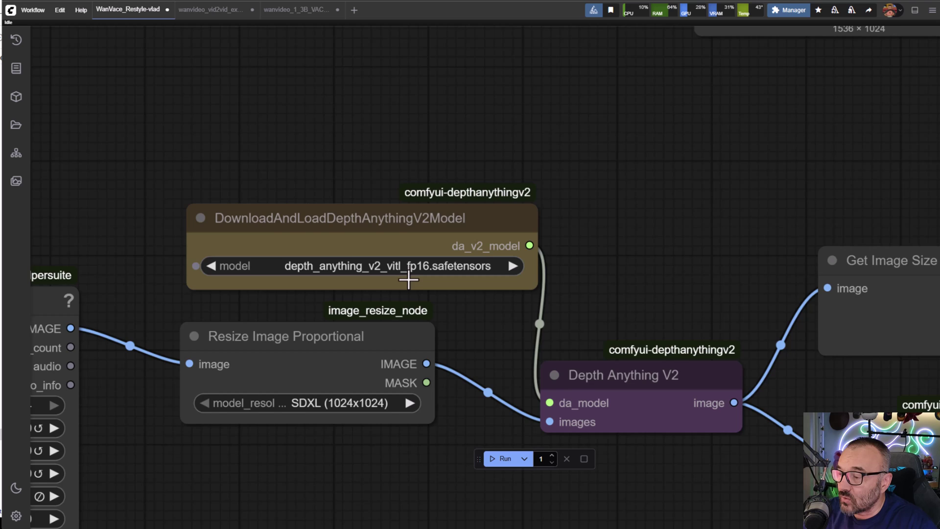
{"action": "scroll", "coordinate": [408, 280], "scroll_direction": "down", "scroll_amount": 3}
{"action": "left_click_drag", "start_coordinate": [573, 284], "coordinate": [670, 194]}
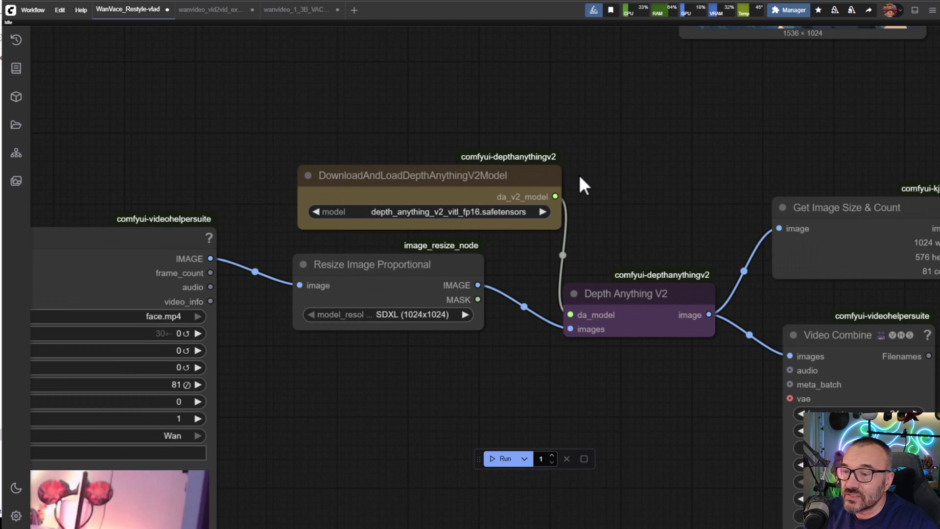
{"action": "scroll", "coordinate": [580, 177], "scroll_direction": "down", "scroll_amount": 4}
{"action": "left_click_drag", "start_coordinate": [605, 150], "coordinate": [504, 219]}
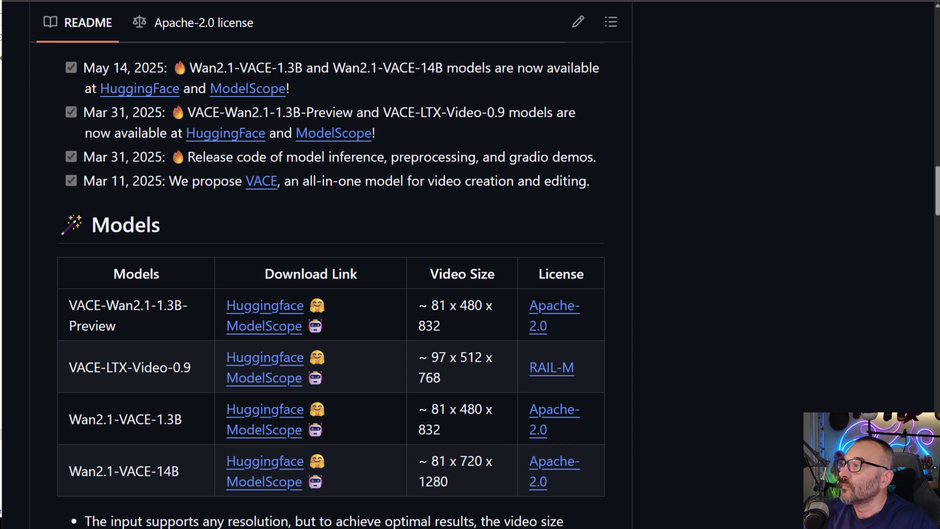
Step: Scroll the VACE README past Models and Installation to the Local Directories Setup tree
{"action": "scroll", "coordinate": [703, 190], "scroll_direction": "up", "scroll_amount": 12}
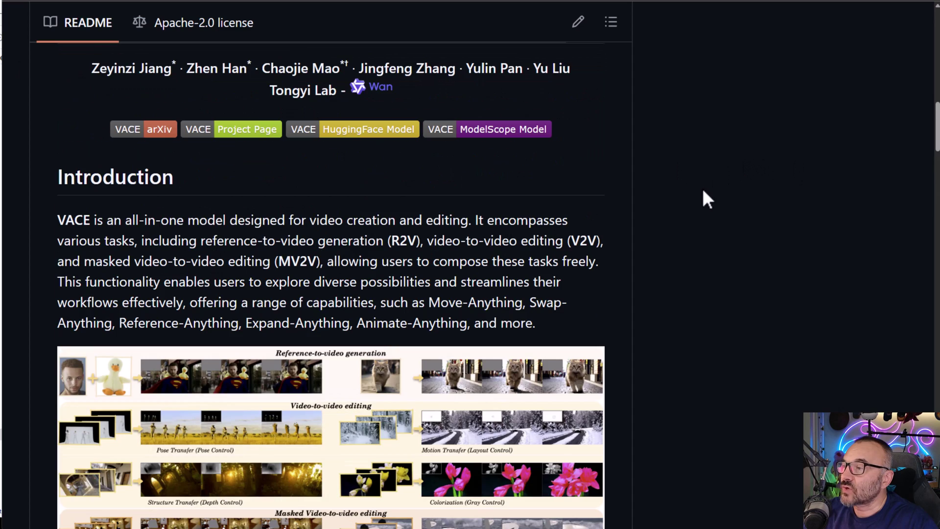
{"action": "scroll", "coordinate": [534, 267], "scroll_direction": "up", "scroll_amount": 10}
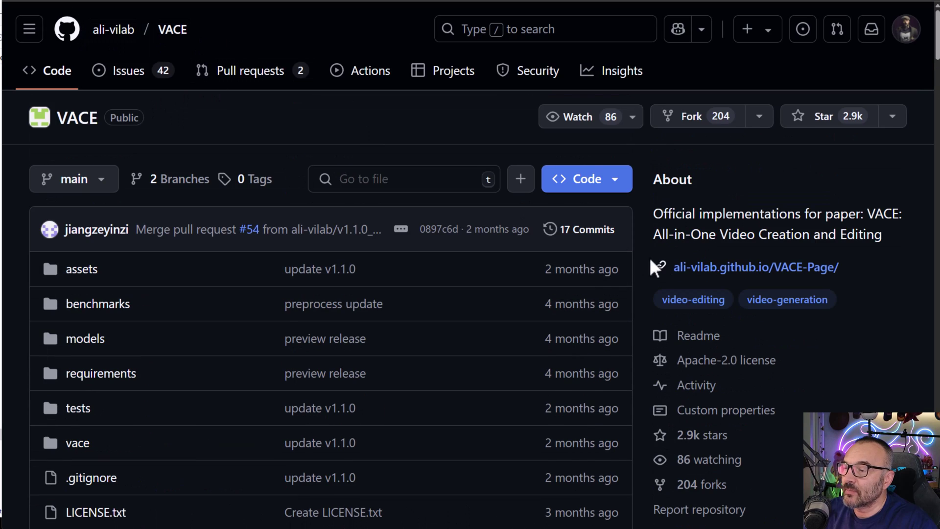
{"action": "scroll", "coordinate": [656, 267], "scroll_direction": "down", "scroll_amount": 15}
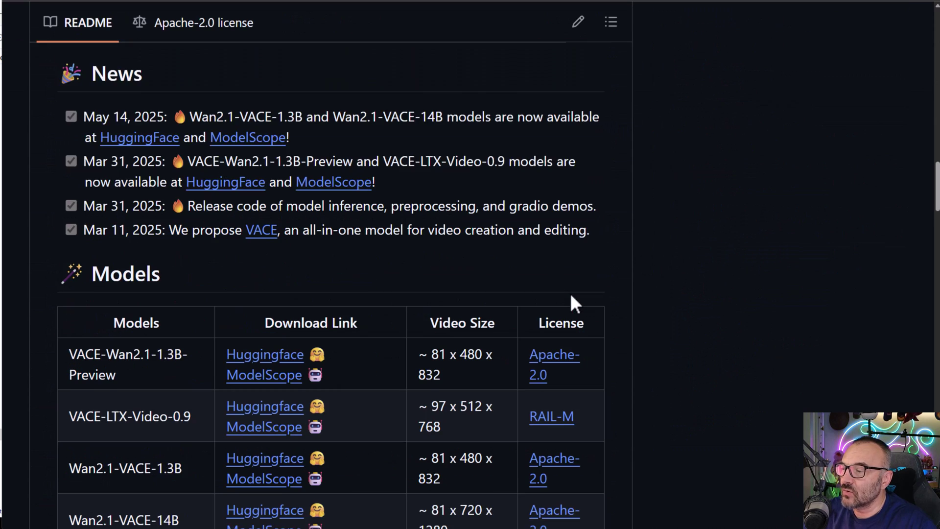
{"action": "scroll", "coordinate": [571, 304], "scroll_direction": "down", "scroll_amount": 3}
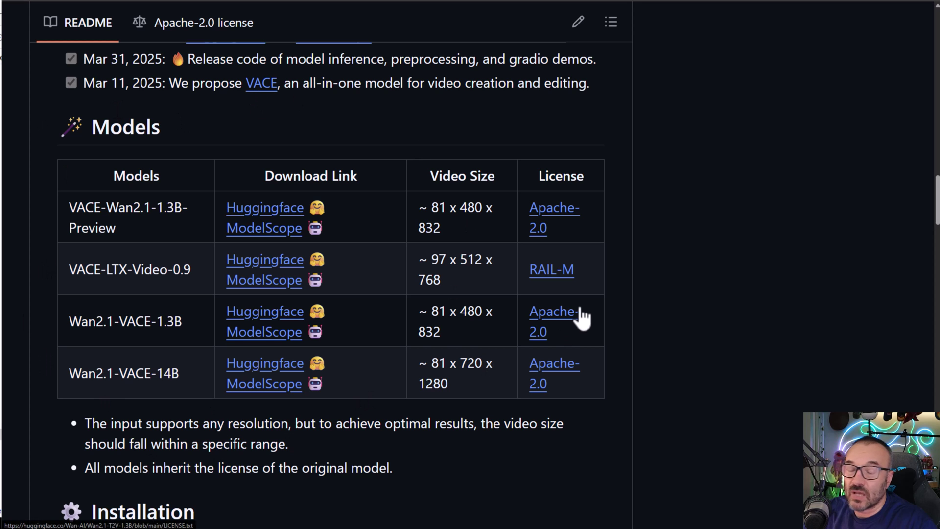
{"action": "scroll", "coordinate": [583, 318], "scroll_direction": "down", "scroll_amount": 7}
{"action": "scroll", "coordinate": [688, 252], "scroll_direction": "down", "scroll_amount": 7}
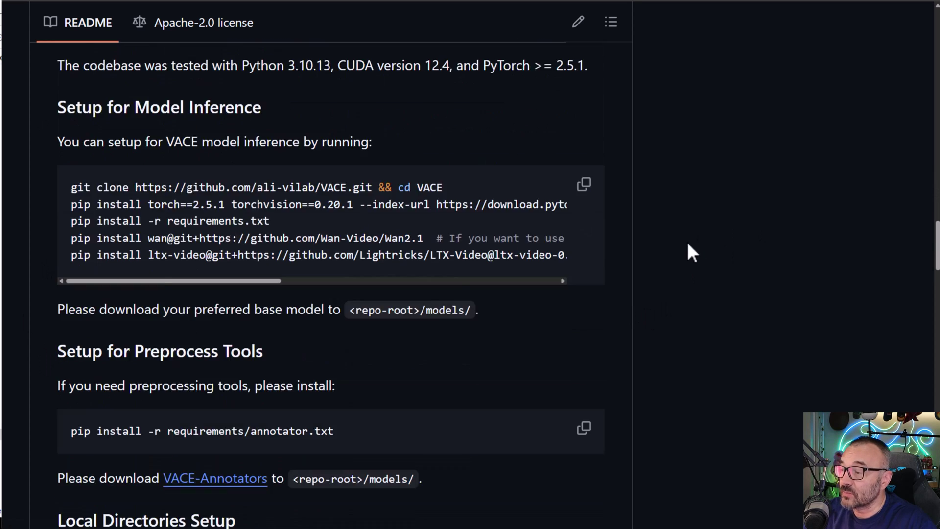
{"action": "scroll", "coordinate": [690, 244], "scroll_direction": "down", "scroll_amount": 6}
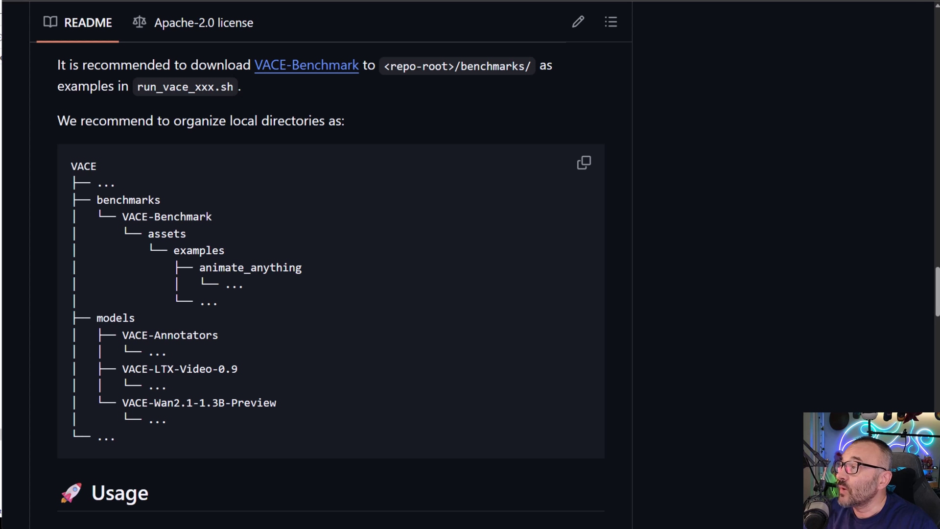
Step: In File Explorer, locate VACE-Wan2.1-1.3B-Preview.safetensors in the diffusion_models folder
{"action": "key", "text": "alt+Tab"}
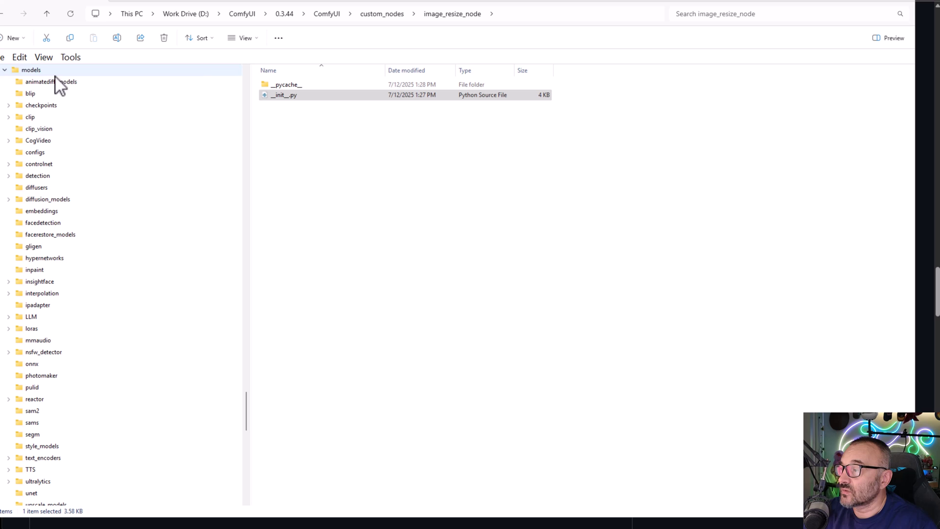
{"action": "left_click", "coordinate": [64, 200]}
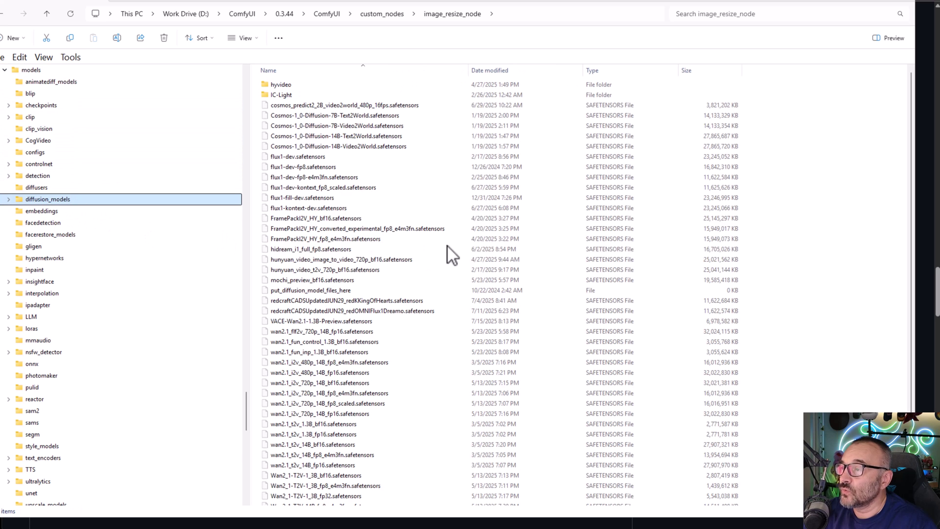
{"action": "scroll", "coordinate": [473, 290], "scroll_direction": "down", "scroll_amount": 1}
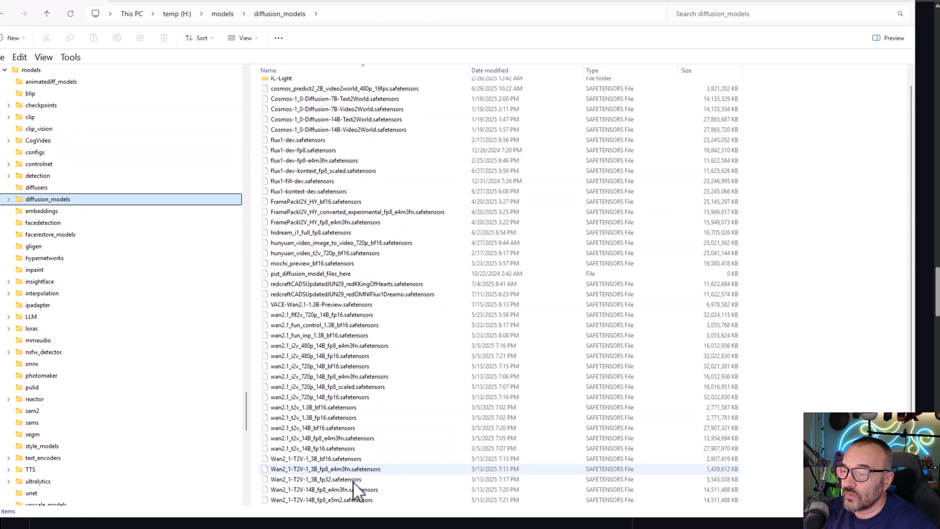
{"action": "left_click", "coordinate": [284, 306]}
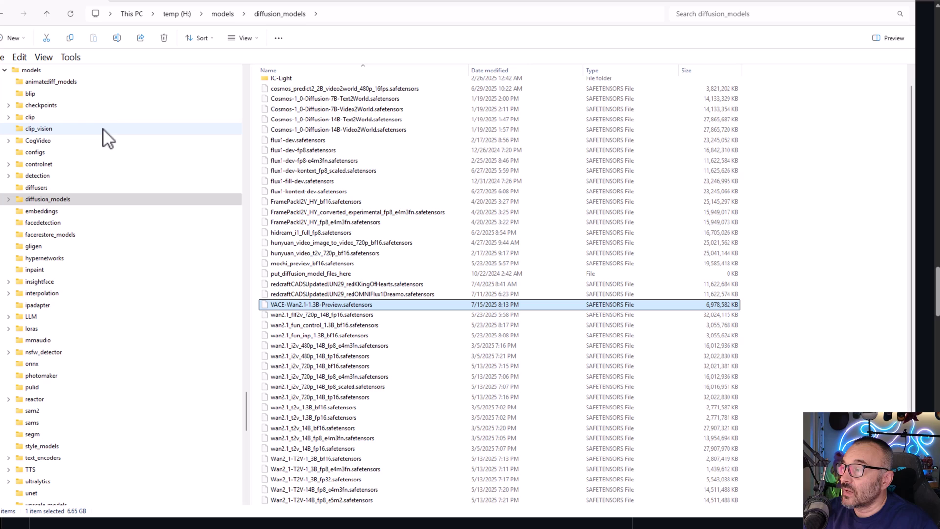
Step: Check the clip and text_encoders model folders, then open the vae folder
{"action": "left_click", "coordinate": [112, 117]}
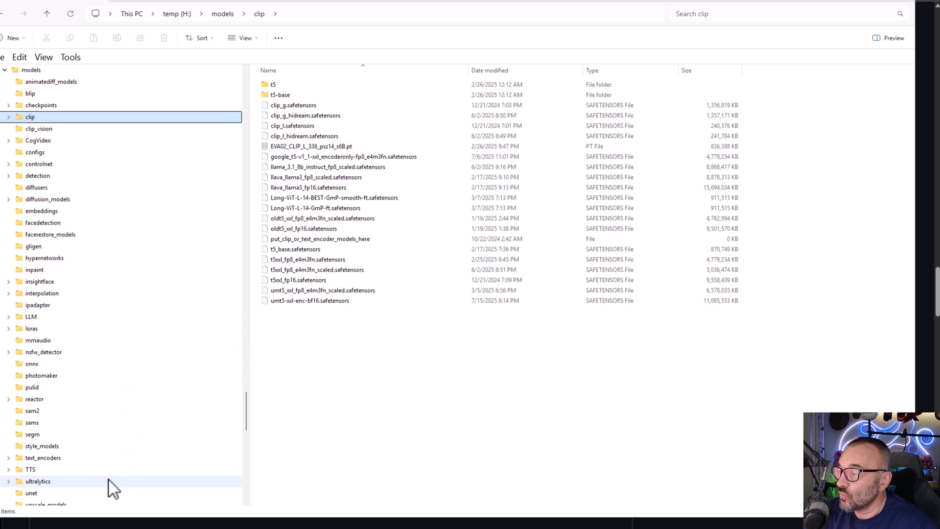
{"action": "left_click", "coordinate": [49, 457]}
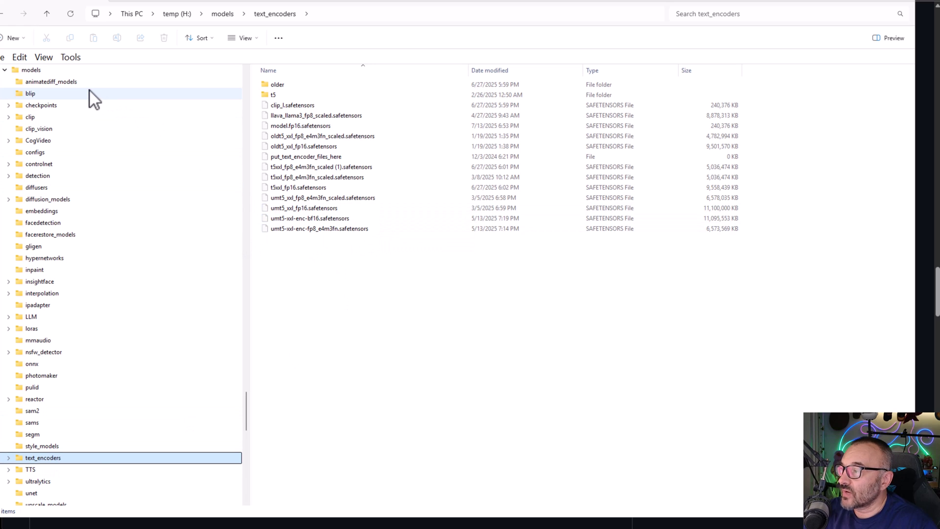
{"action": "scroll", "coordinate": [104, 449], "scroll_direction": "down", "scroll_amount": 1}
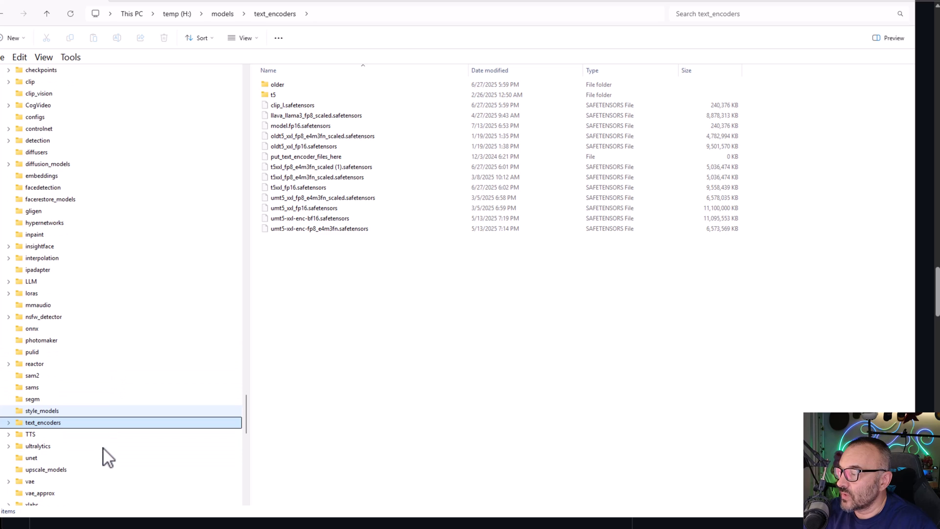
{"action": "left_click", "coordinate": [98, 482]}
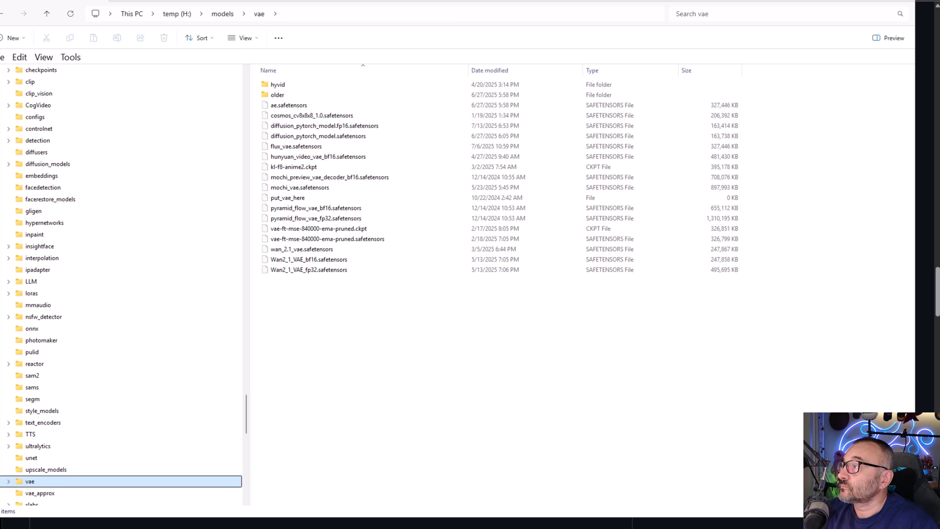
Step: Review the ControlNet and control-lora files in the controlnet folder, then open the Tools menu
{"action": "key", "text": "alt+Left"}
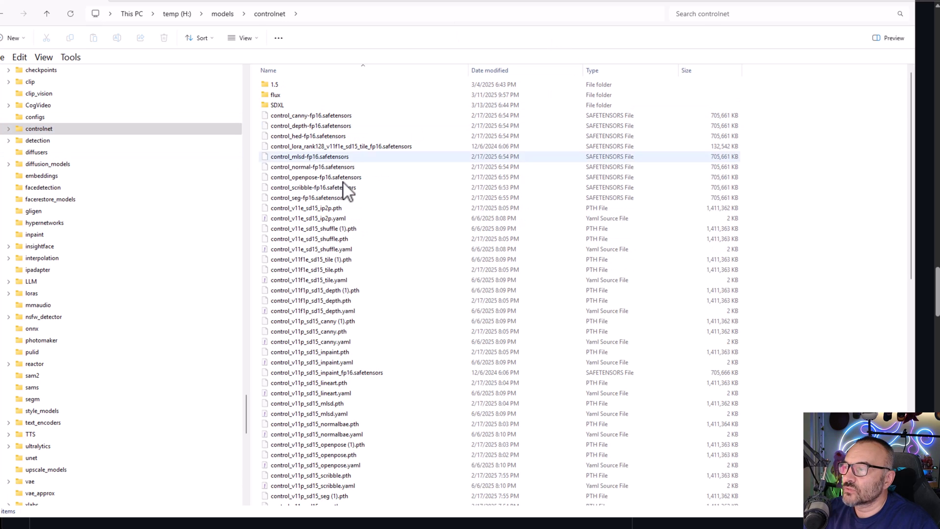
{"action": "scroll", "coordinate": [348, 190], "scroll_direction": "down", "scroll_amount": 8}
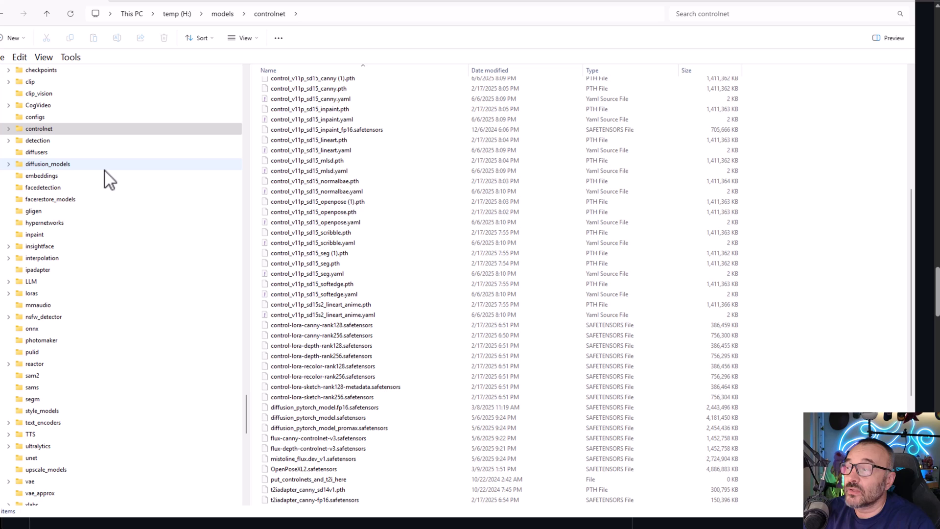
{"action": "left_click", "coordinate": [32, 130]}
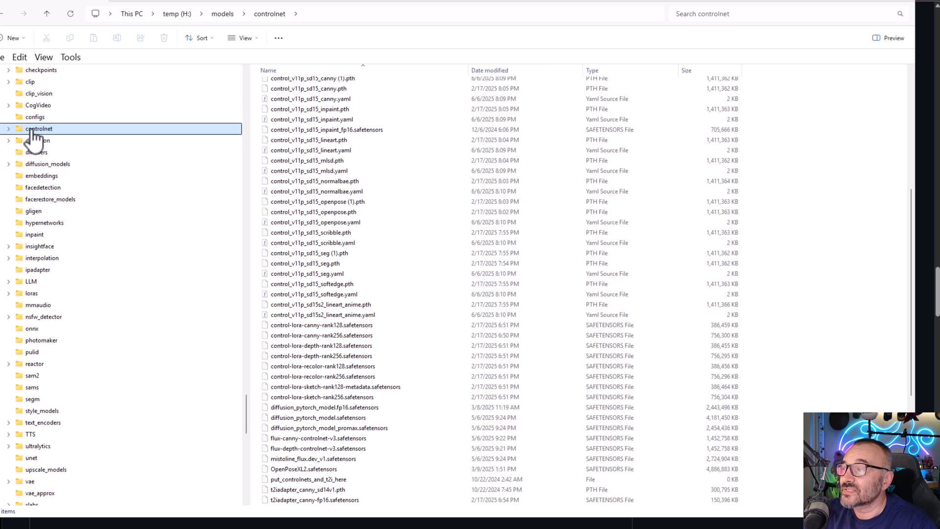
{"action": "left_click", "coordinate": [63, 62]}
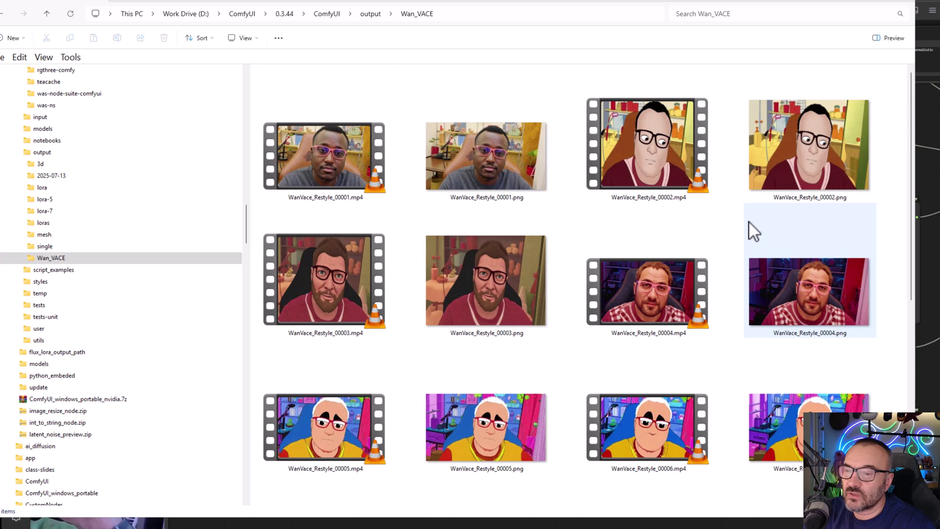
Step: Play WanVace_Restyle_00001, 00002 and 00003.mp4 from the Wan_VACE output folder in VLC
{"action": "left_click", "coordinate": [285, 177]}
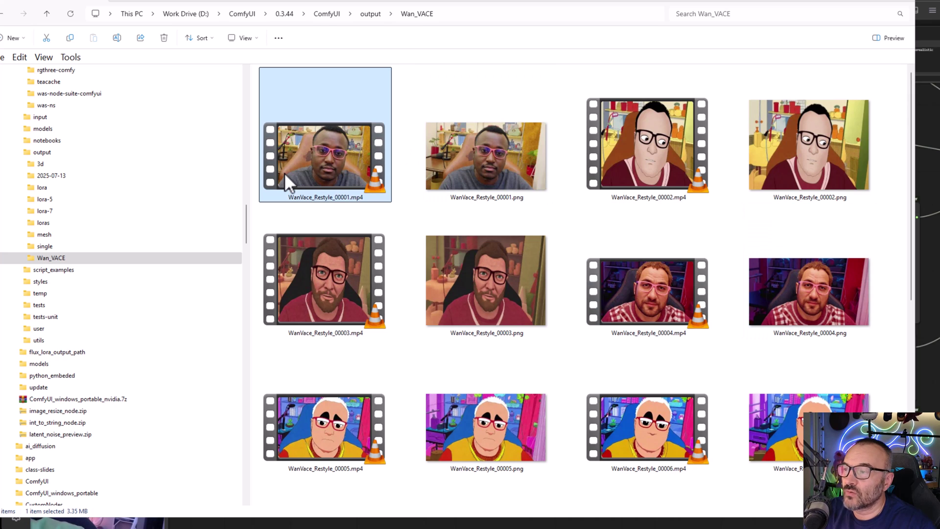
{"action": "double_click", "coordinate": [285, 172]}
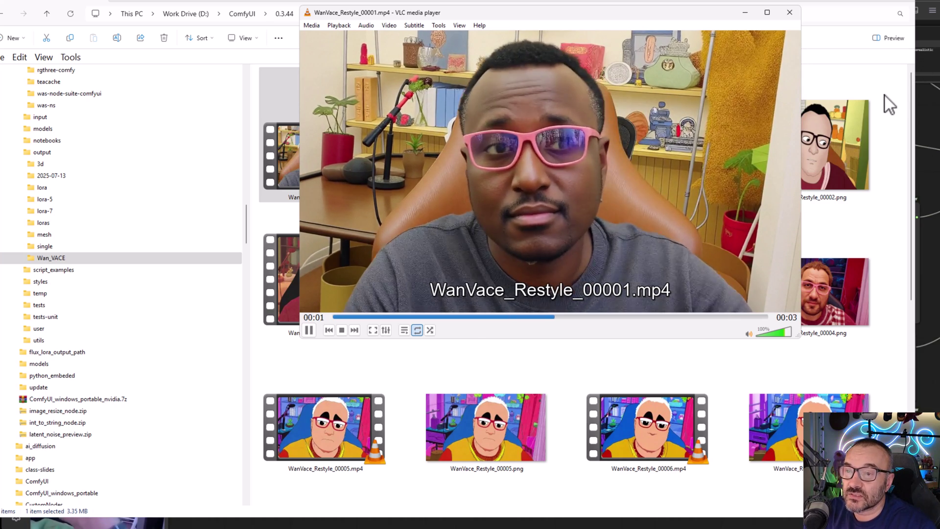
{"action": "left_click", "coordinate": [885, 95]}
{"action": "double_click", "coordinate": [657, 160]}
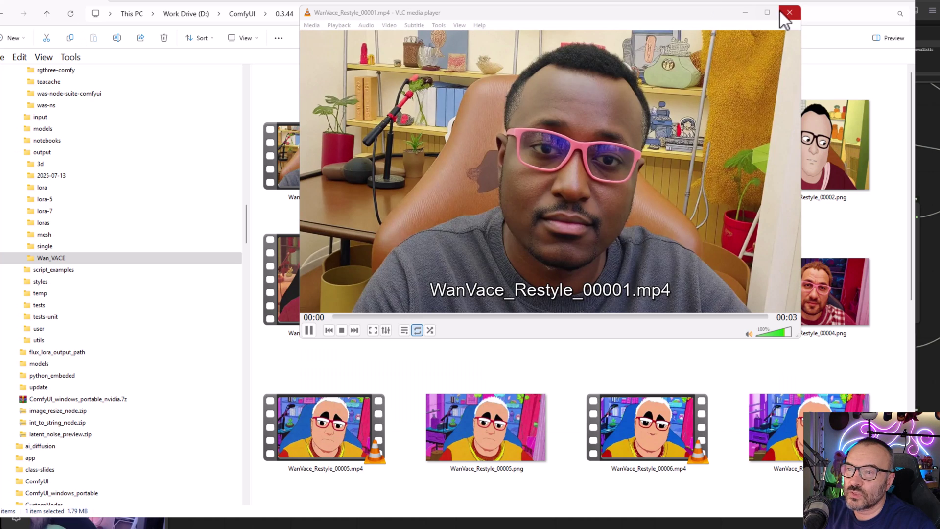
{"action": "left_click", "coordinate": [790, 12]}
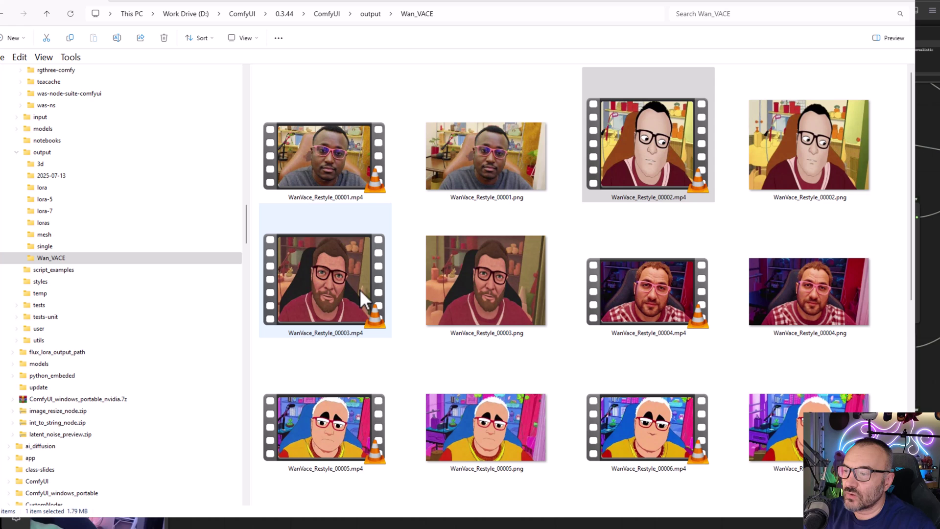
{"action": "double_click", "coordinate": [327, 292]}
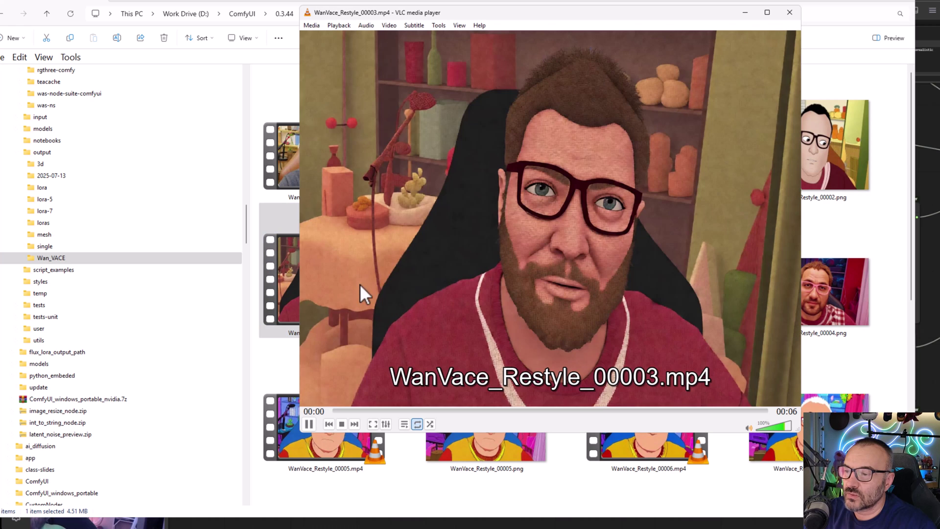
{"action": "left_click", "coordinate": [893, 335]}
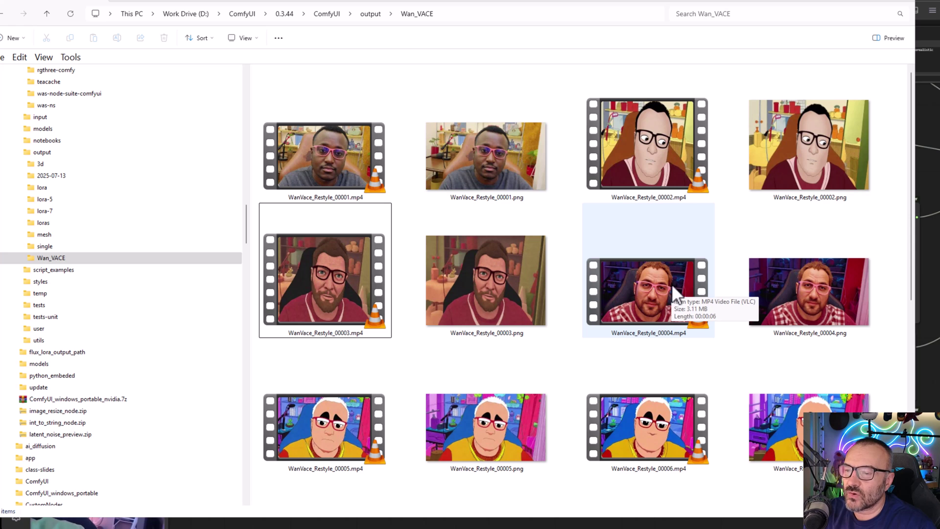
Step: Preview WanVace_Restyle_00010 and 00012.mp4, then return to the ComfyUI workflow
{"action": "scroll", "coordinate": [672, 283], "scroll_direction": "down", "scroll_amount": 6}
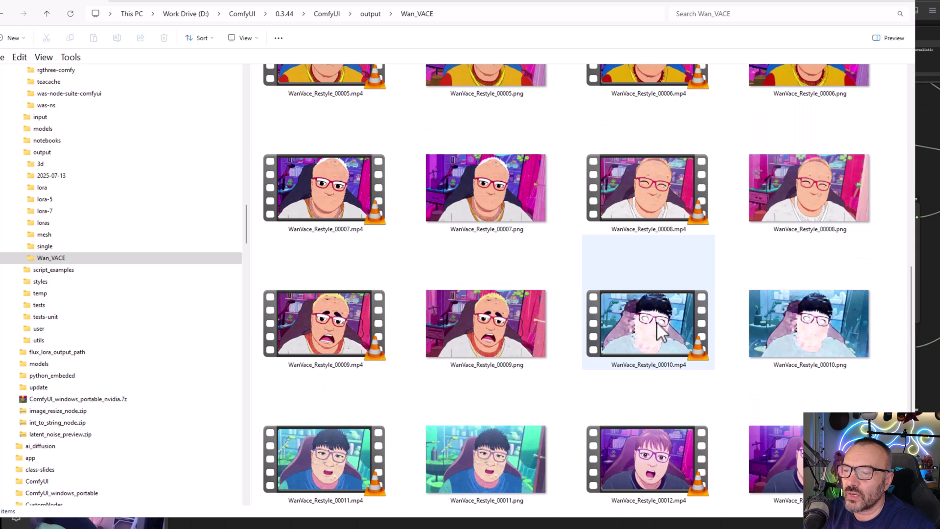
{"action": "left_click", "coordinate": [655, 339]}
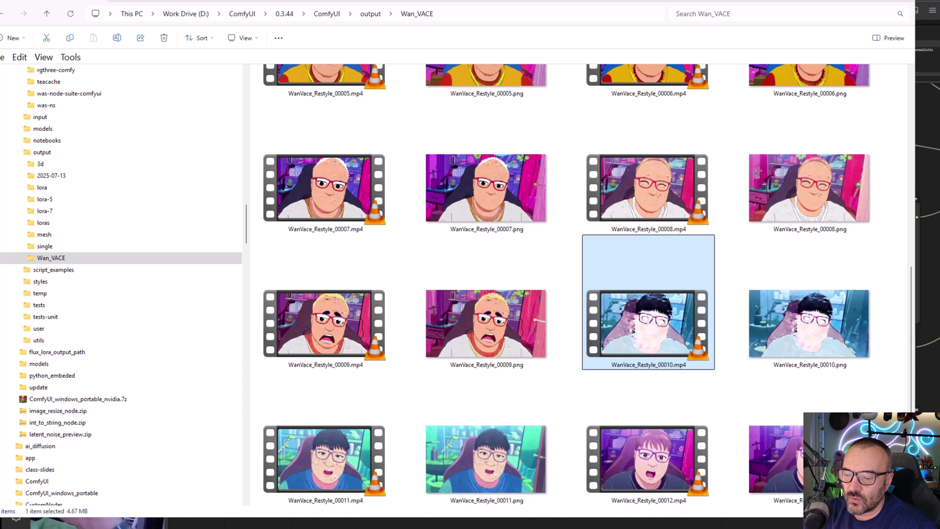
{"action": "key", "text": "Return"}
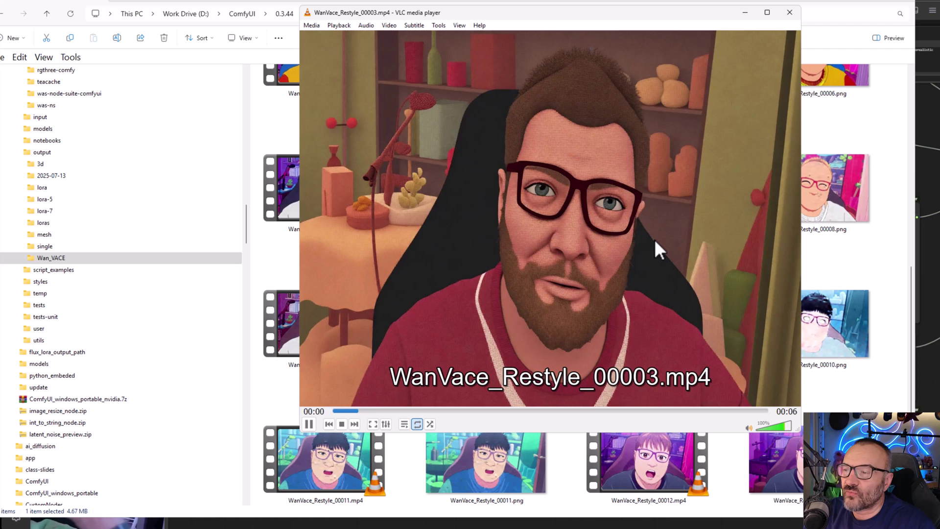
{"action": "left_click", "coordinate": [789, 12]}
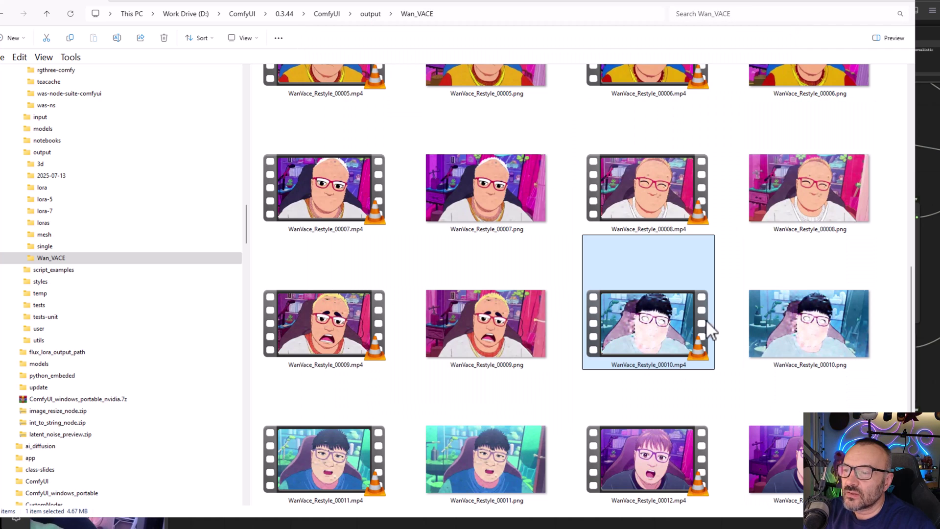
{"action": "double_click", "coordinate": [678, 331]}
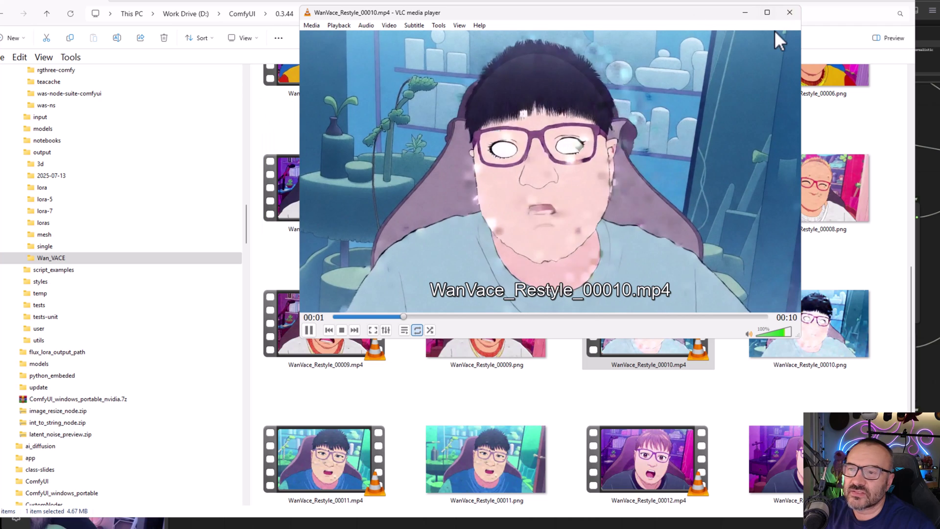
{"action": "left_click", "coordinate": [790, 12]}
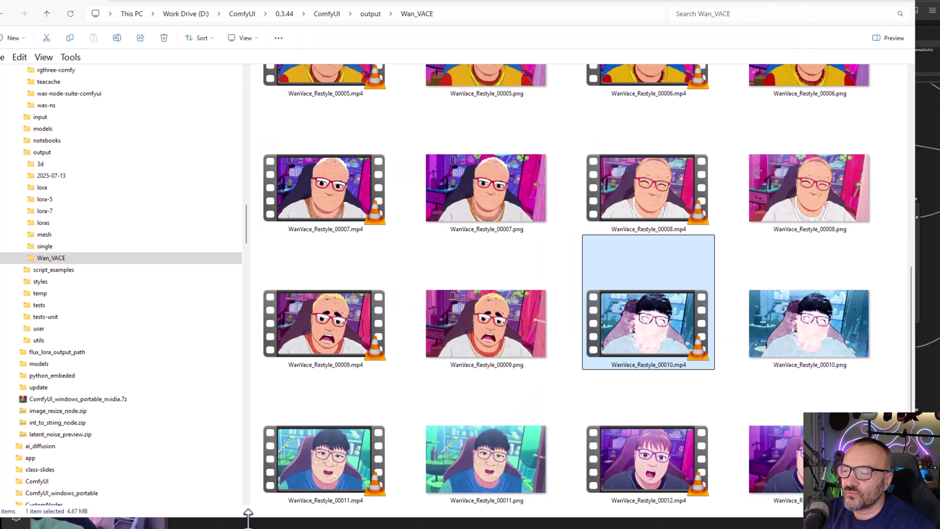
{"action": "double_click", "coordinate": [647, 475]}
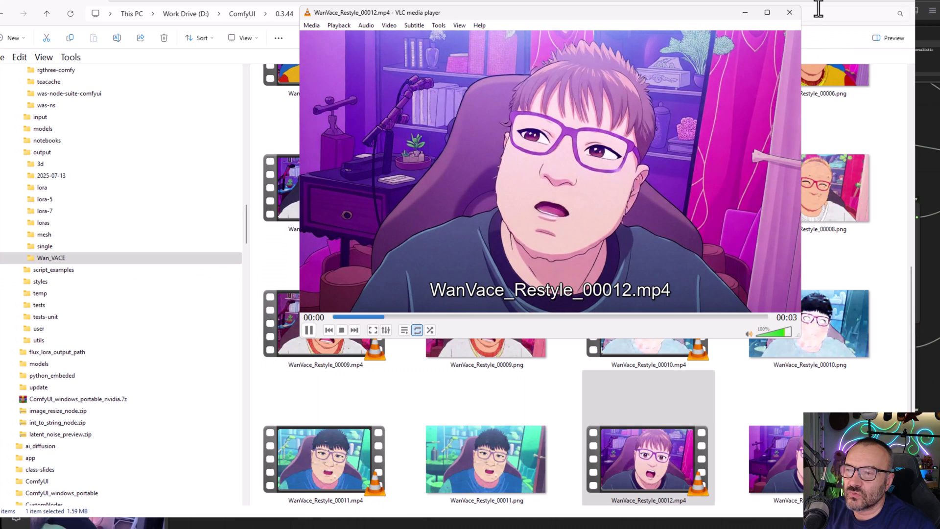
{"action": "left_click", "coordinate": [788, 15]}
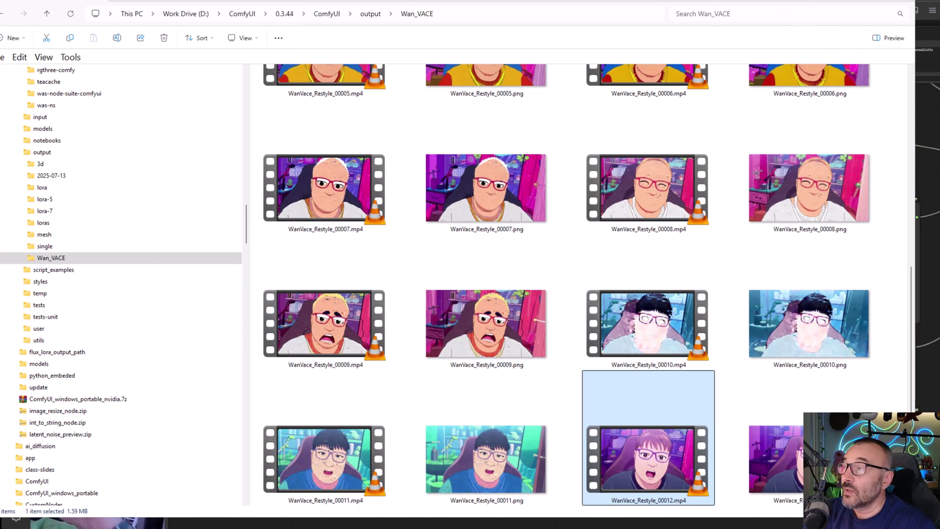
{"action": "key", "text": "alt+Tab"}
{"action": "scroll", "coordinate": [699, 344], "scroll_direction": "down", "scroll_amount": 5}
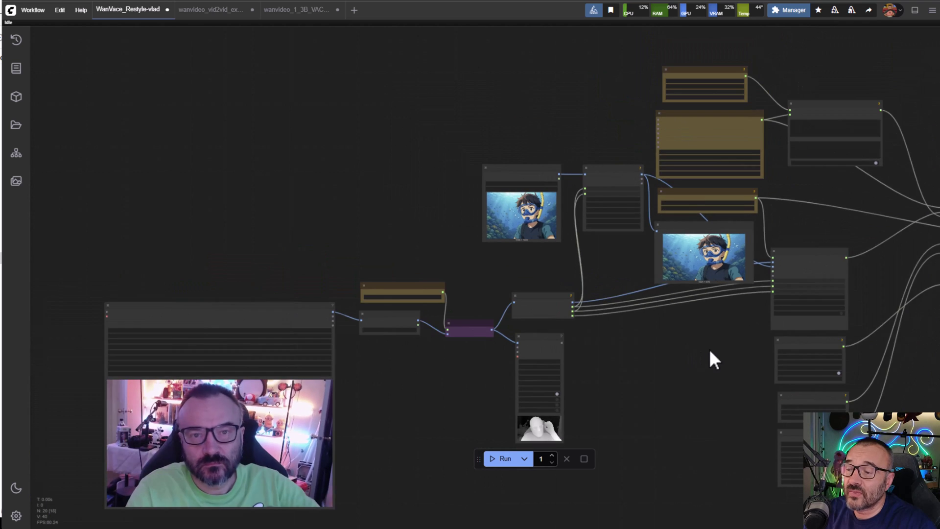
{"action": "scroll", "coordinate": [490, 272], "scroll_direction": "down", "scroll_amount": 2}
{"action": "scroll", "coordinate": [653, 355], "scroll_direction": "down", "scroll_amount": 2}
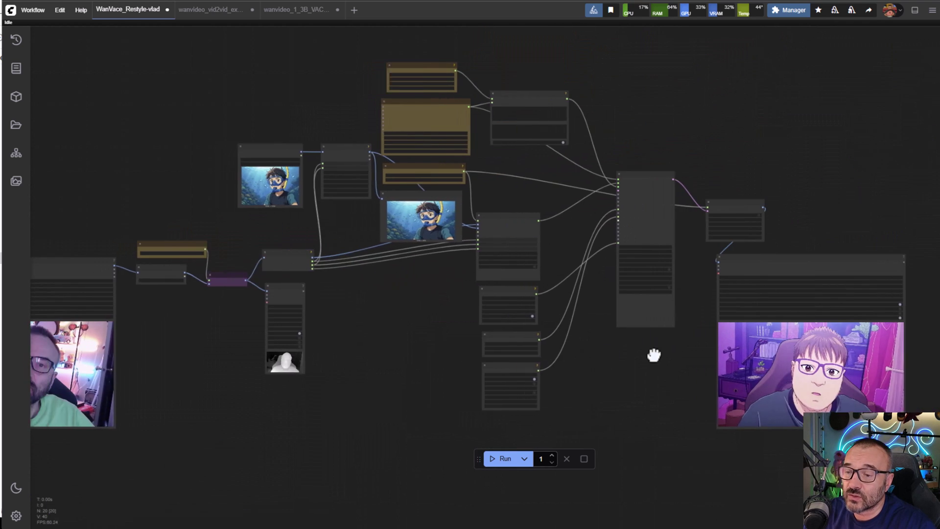
{"action": "scroll", "coordinate": [705, 370], "scroll_direction": "up", "scroll_amount": 2}
{"action": "scroll", "coordinate": [701, 363], "scroll_direction": "down", "scroll_amount": 2}
{"action": "left_click_drag", "start_coordinate": [663, 363], "coordinate": [528, 327]}
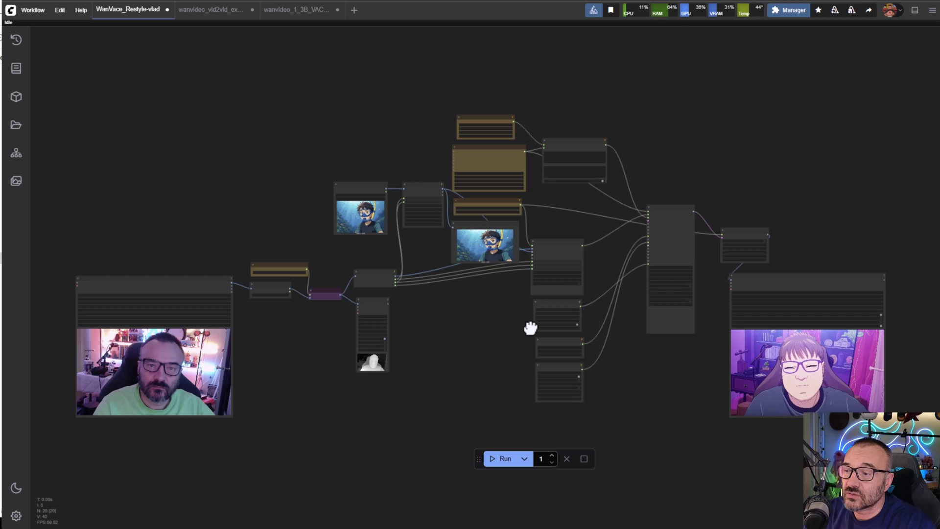